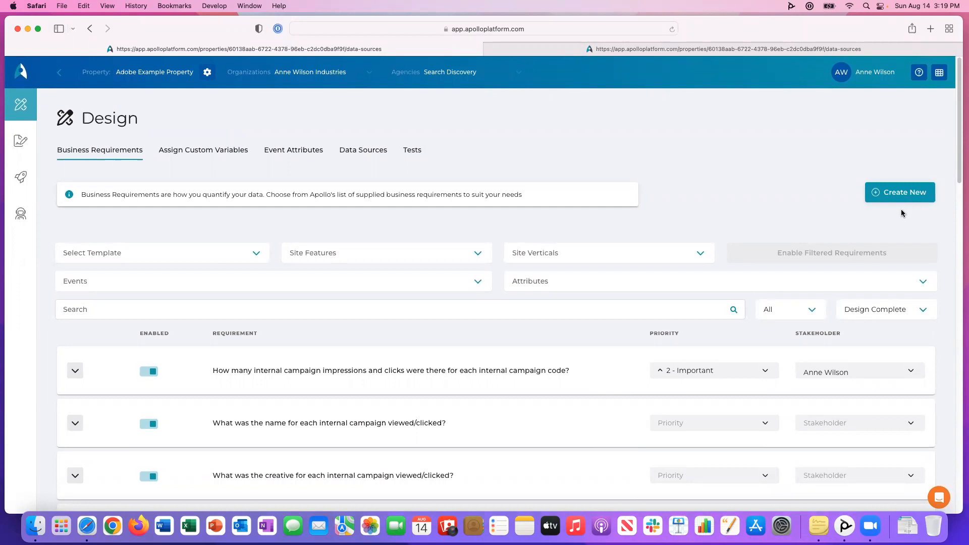
Create a new business requirement named "What was the Salesforce ID of the user at the time a page loaded?"
{"action": "left_click", "coordinate": [881, 193]}
{"action": "left_click", "coordinate": [709, 243]}
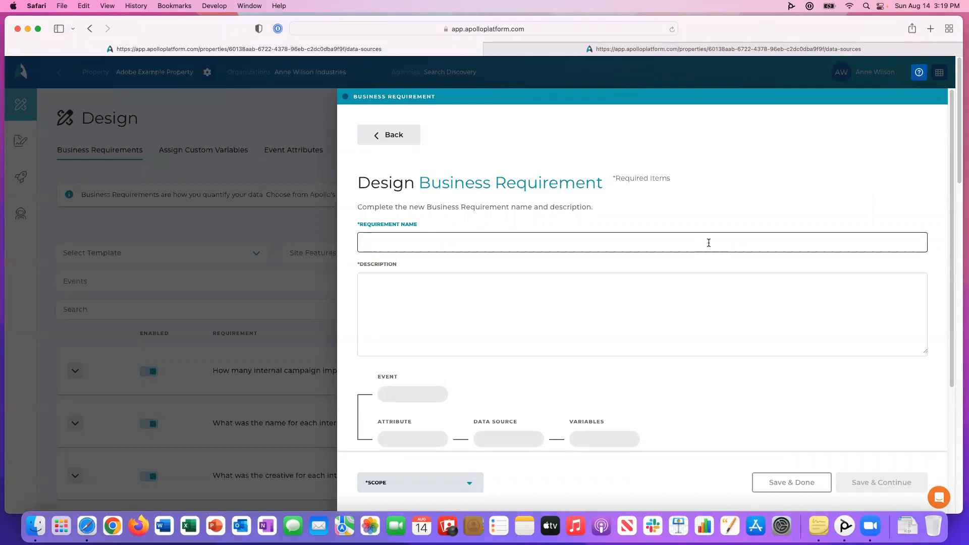
{"action": "type", "text": "What was the Salesforce ID of the user"}
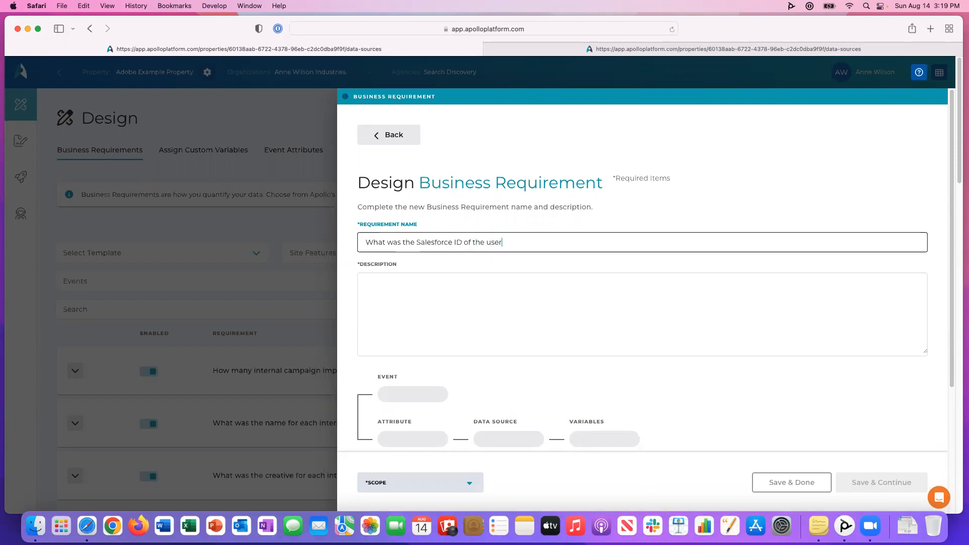
{"action": "type", "text": " at the time a page loaded?"}
Enter "Keeps track of the Salesforce ID of the user on the site" as the requirement's description
{"action": "left_click", "coordinate": [660, 301]}
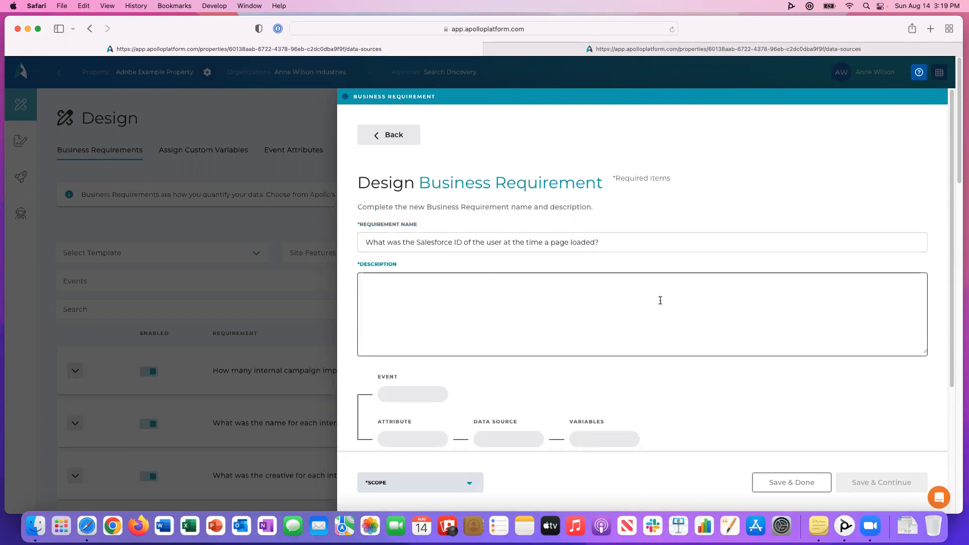
{"action": "type", "text": "Which"}
{"action": "key", "text": "BackSpace"}
{"action": "key", "text": "BackSpace"}
{"action": "key", "text": "BackSpace"}
{"action": "key", "text": "BackSpace"}
{"action": "key", "text": "BackSpace"}
{"action": "key", "text": "BackSpace"}
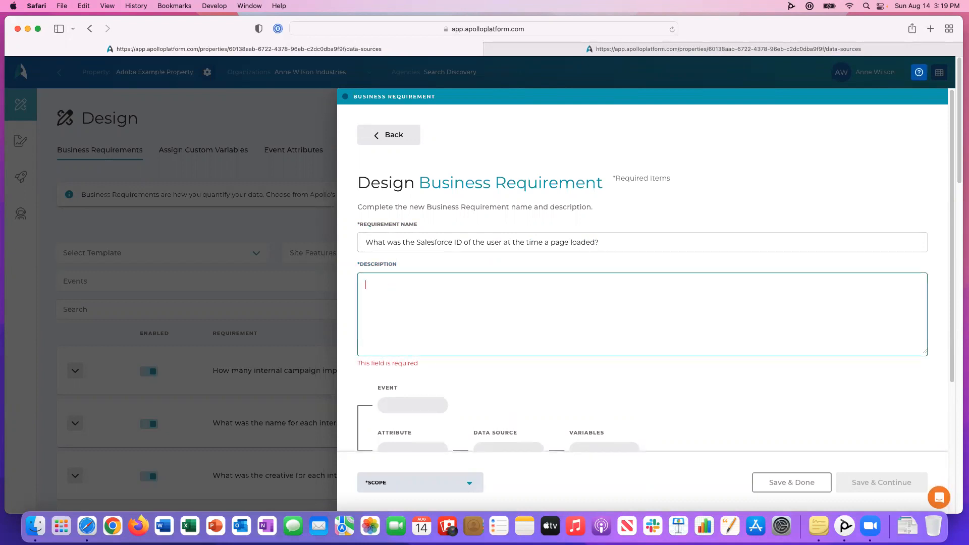
{"action": "type", "text": "Keeps track of the SAlesf"}
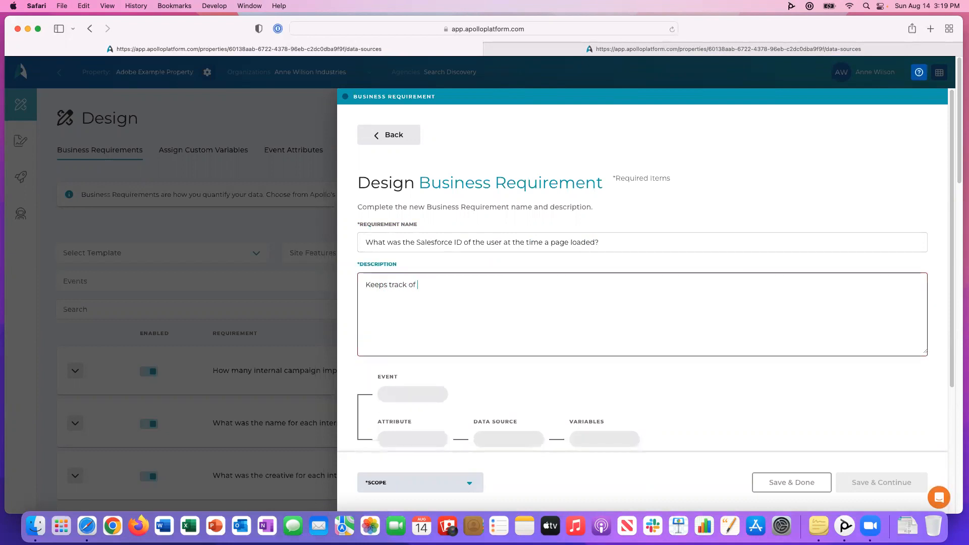
{"action": "key", "text": "BackSpace"}
{"action": "key", "text": "BackSpace"}
{"action": "key", "text": "BackSpace"}
{"action": "key", "text": "BackSpace"}
{"action": "key", "text": "BackSpace"}
{"action": "type", "text": "alesforce ID of the user on the site"}
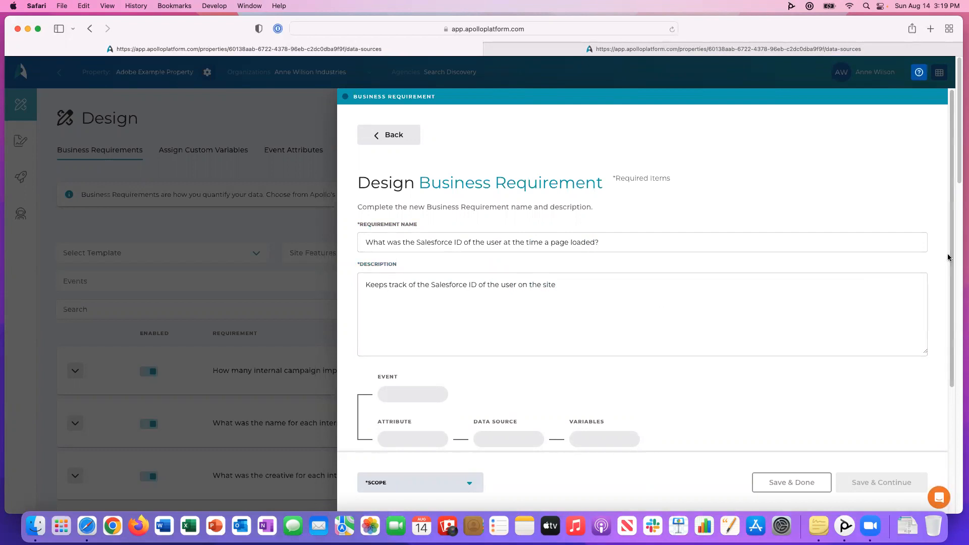
Set the requirement's site feature to User Authentication and its report type to Freeform Table
{"action": "scroll", "coordinate": [951, 303], "scroll_direction": "down", "scroll_amount": 3}
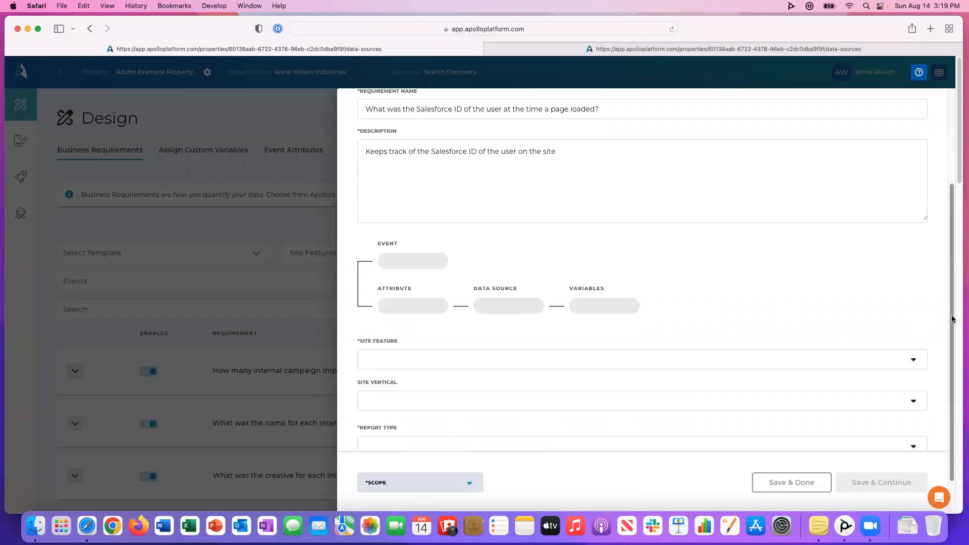
{"action": "scroll", "coordinate": [942, 353], "scroll_direction": "down", "scroll_amount": 1}
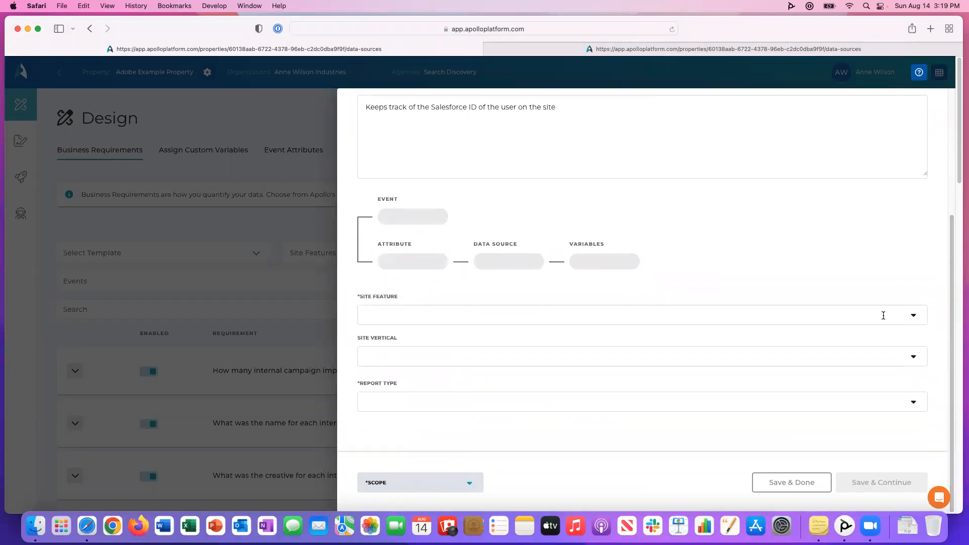
{"action": "left_click", "coordinate": [914, 316]}
{"action": "left_click_drag", "start_coordinate": [924, 339], "coordinate": [922, 480]}
{"action": "scroll", "coordinate": [923, 480], "scroll_direction": "down", "scroll_amount": 10}
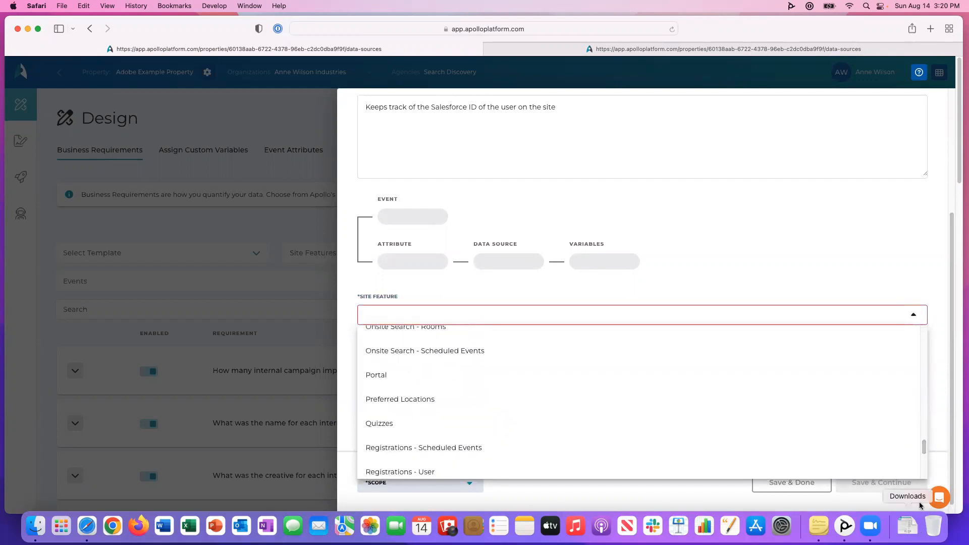
{"action": "scroll", "coordinate": [924, 446], "scroll_direction": "down", "scroll_amount": 5}
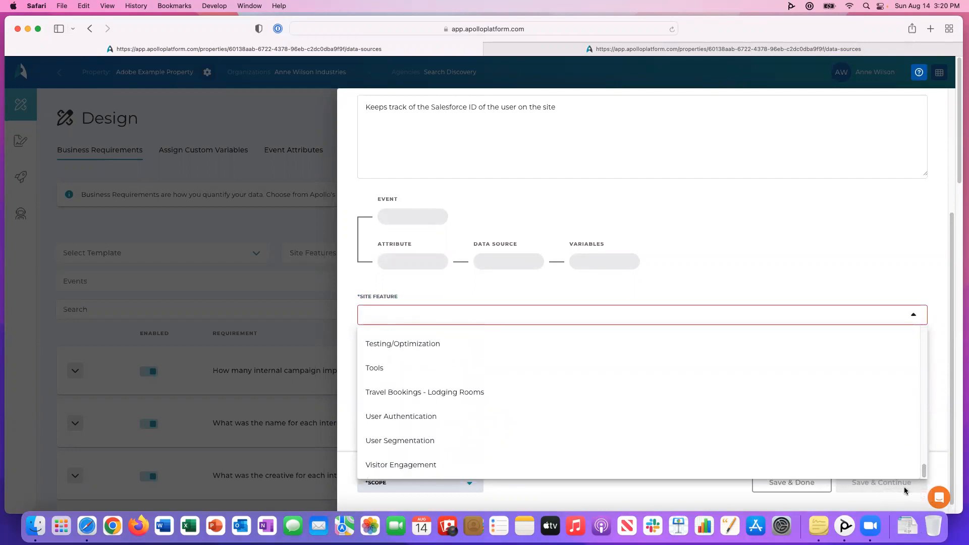
{"action": "left_click", "coordinate": [432, 416]}
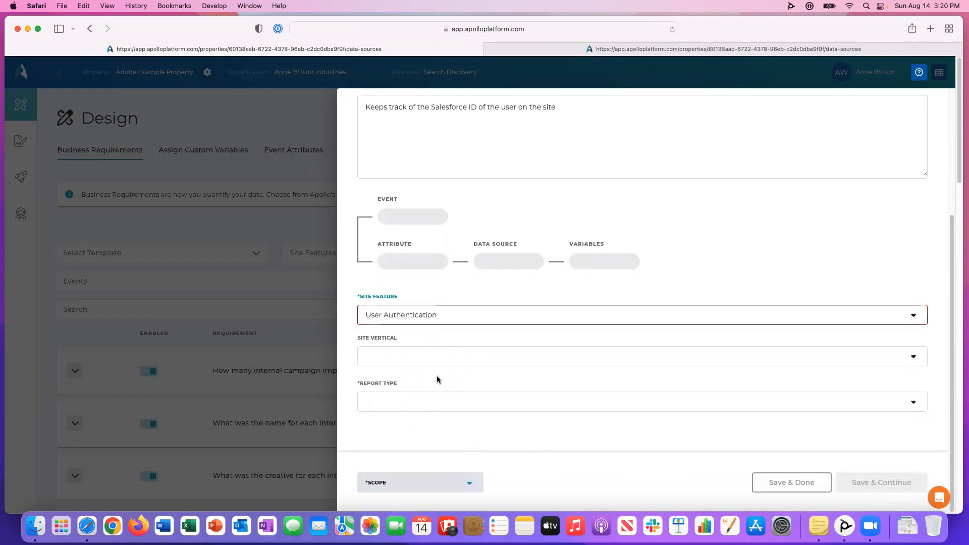
{"action": "left_click", "coordinate": [434, 408]}
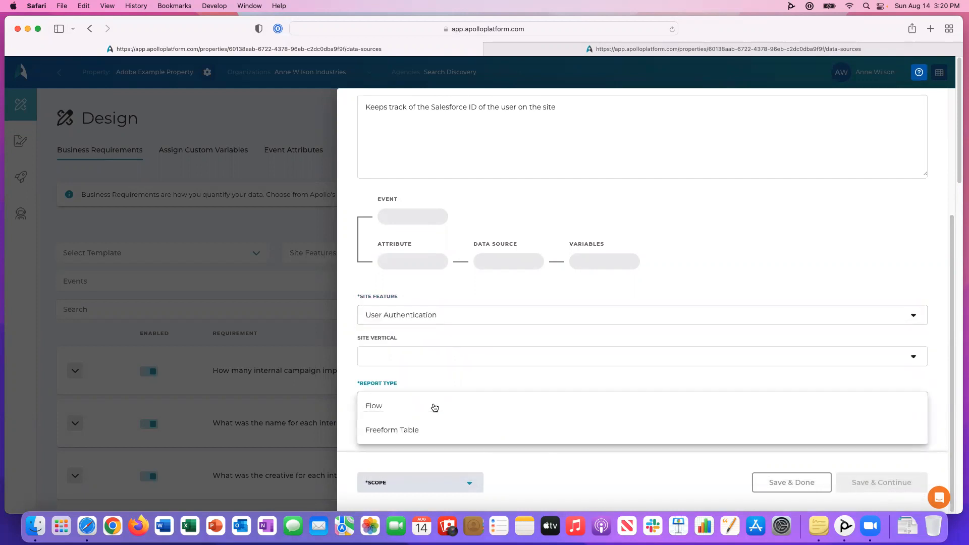
{"action": "left_click", "coordinate": [428, 437]}
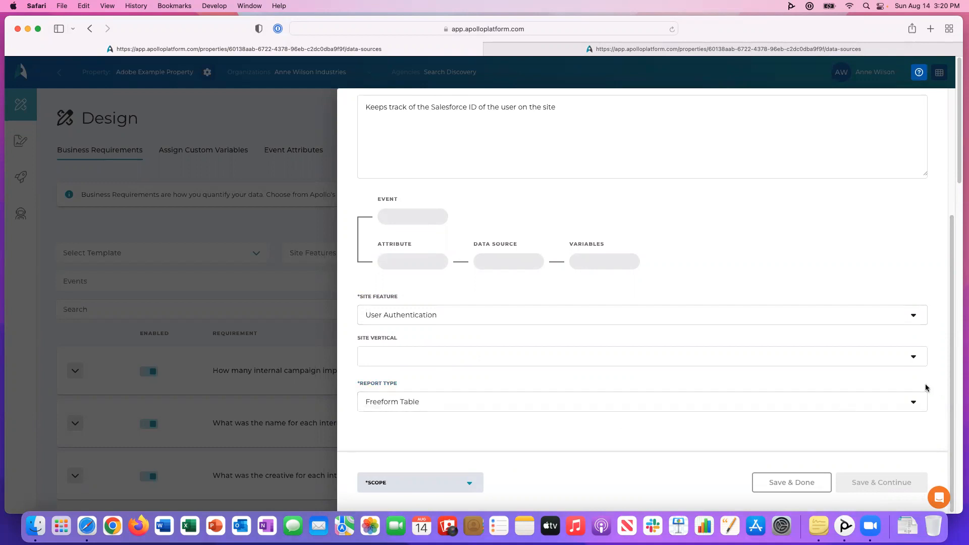
Set the requirement's scope to Organization, then save it and continue to adding event attributes
{"action": "left_click_drag", "start_coordinate": [951, 387], "coordinate": [949, 413]}
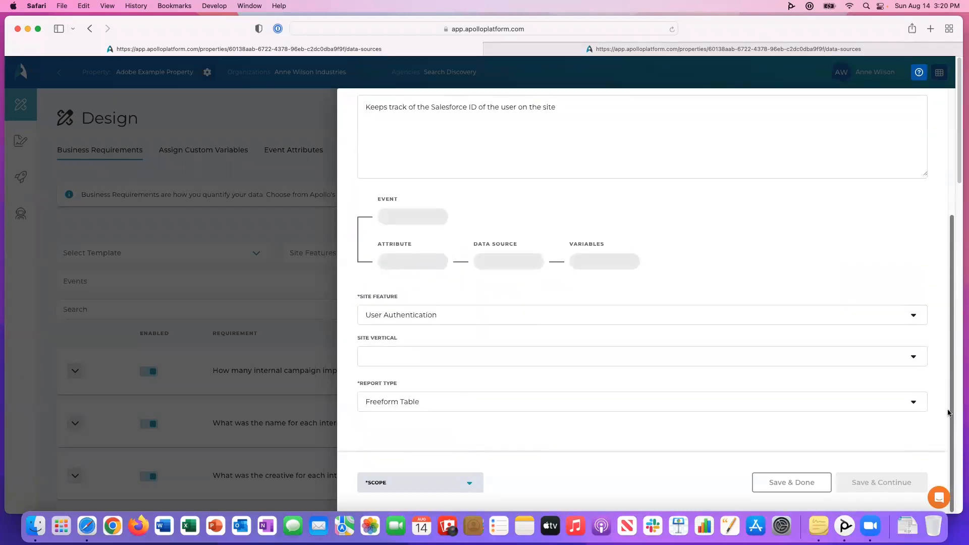
{"action": "left_click", "coordinate": [472, 483]}
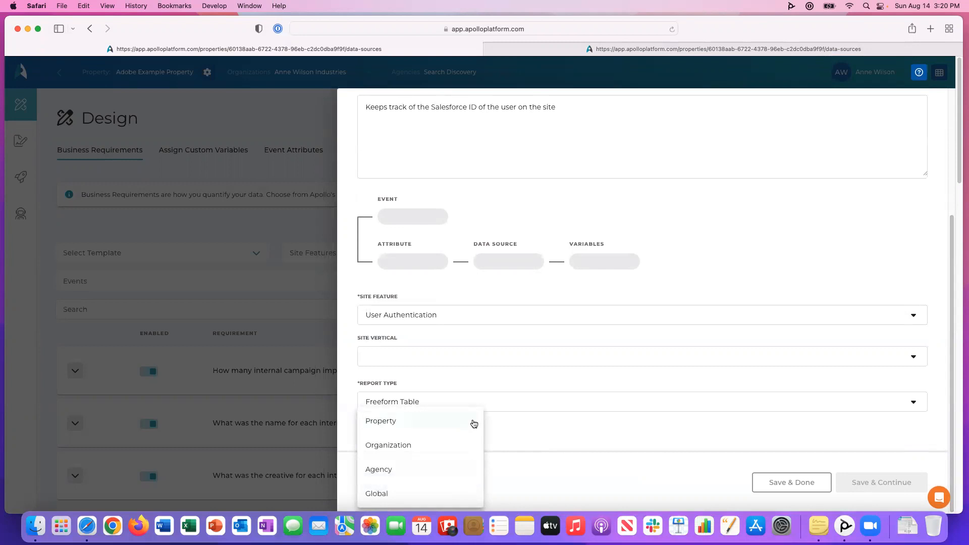
{"action": "left_click", "coordinate": [449, 444]}
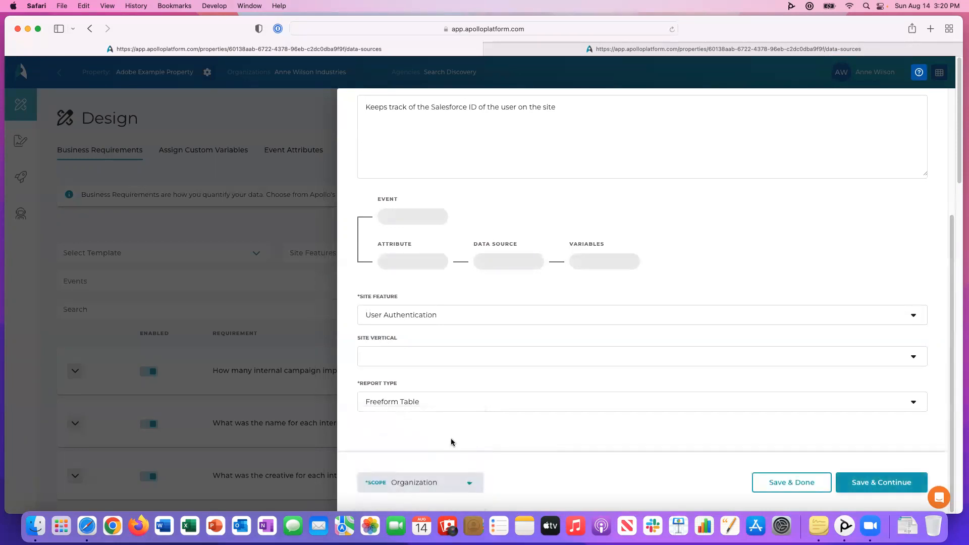
{"action": "left_click", "coordinate": [897, 480]}
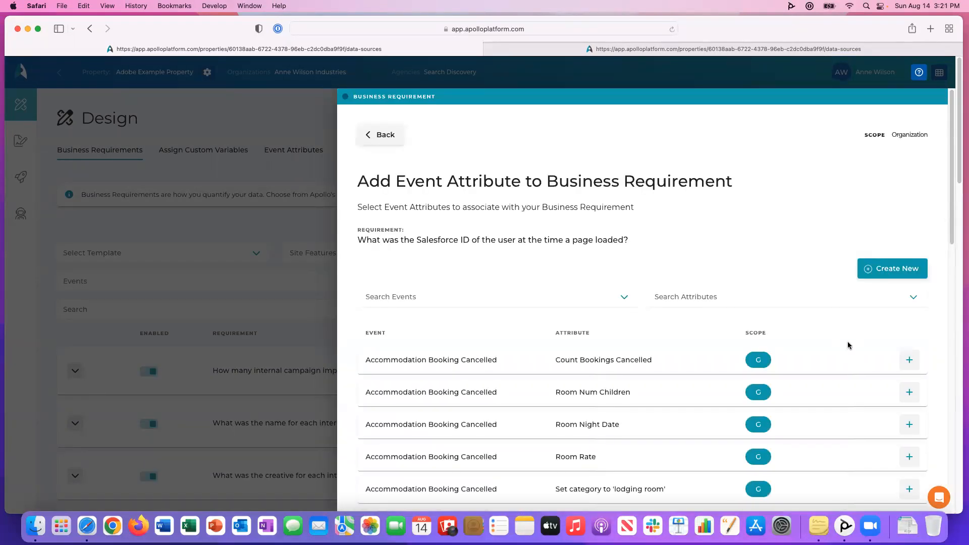
Start a new event attribute for the requirement, using the existing Page Load Started event, and continue to its attributes
{"action": "left_click", "coordinate": [892, 270]}
{"action": "left_click", "coordinate": [582, 235]}
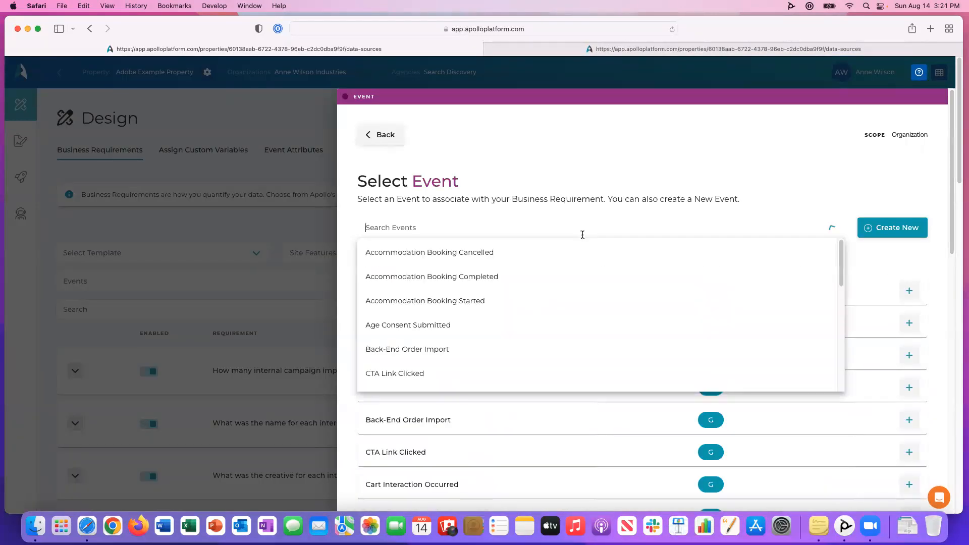
{"action": "type", "text": "page l"}
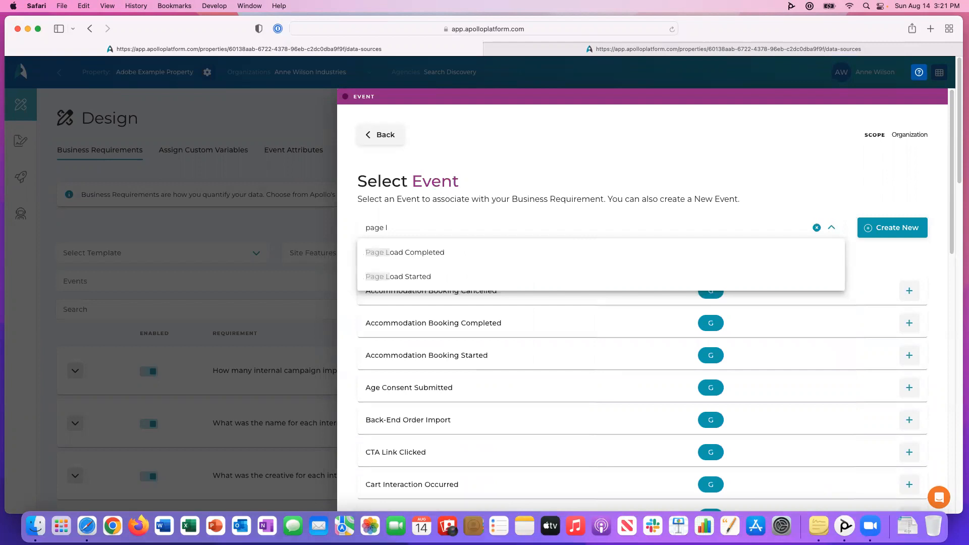
{"action": "left_click", "coordinate": [497, 275]}
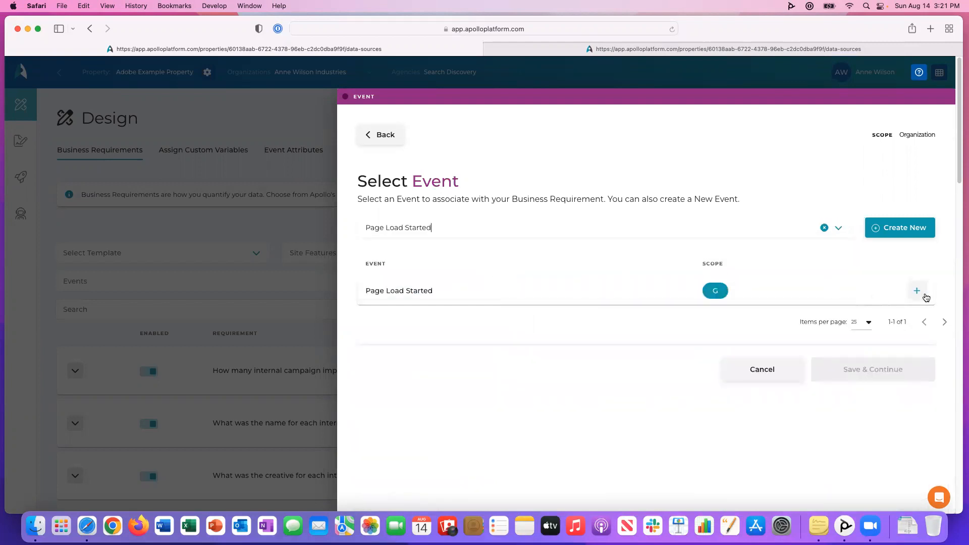
{"action": "left_click", "coordinate": [917, 292]}
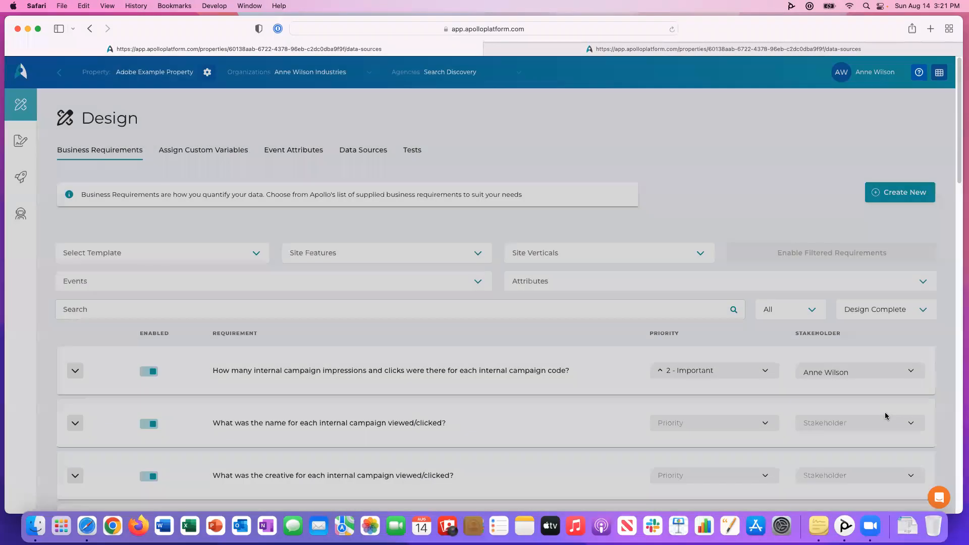
{"action": "left_click", "coordinate": [885, 411]}
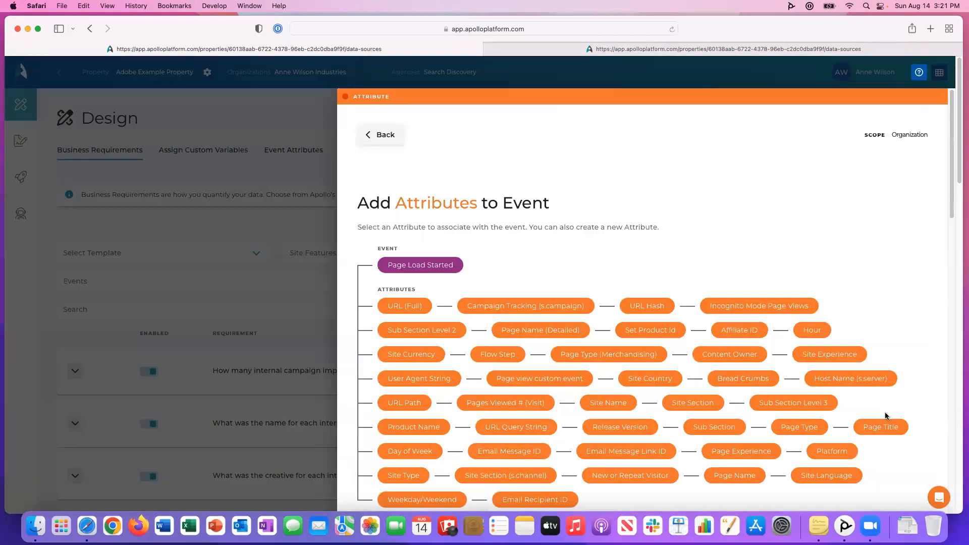
Start a new attribute for the Page Load Started event and name it "Salesforce ID"
{"action": "left_click_drag", "start_coordinate": [951, 193], "coordinate": [951, 209]}
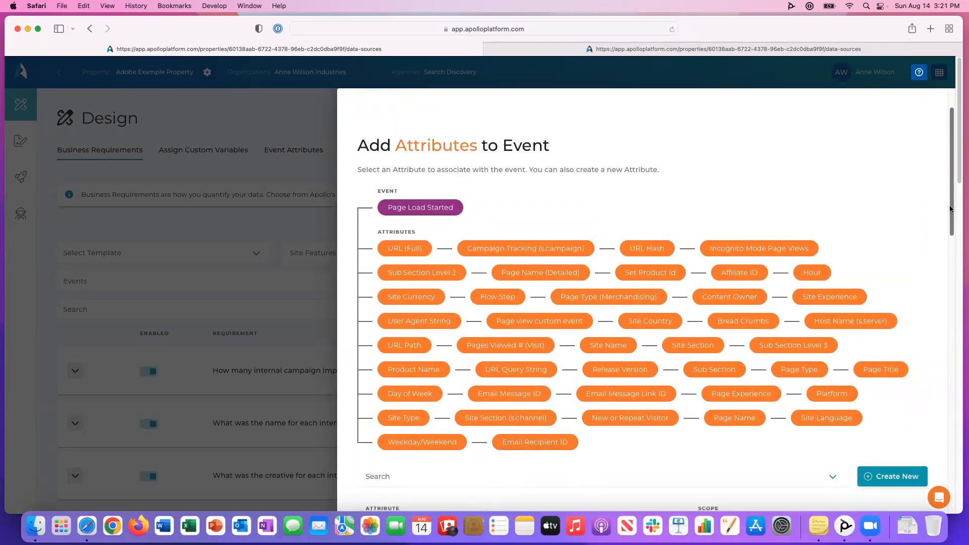
{"action": "scroll", "coordinate": [951, 209], "scroll_direction": "down", "scroll_amount": 2}
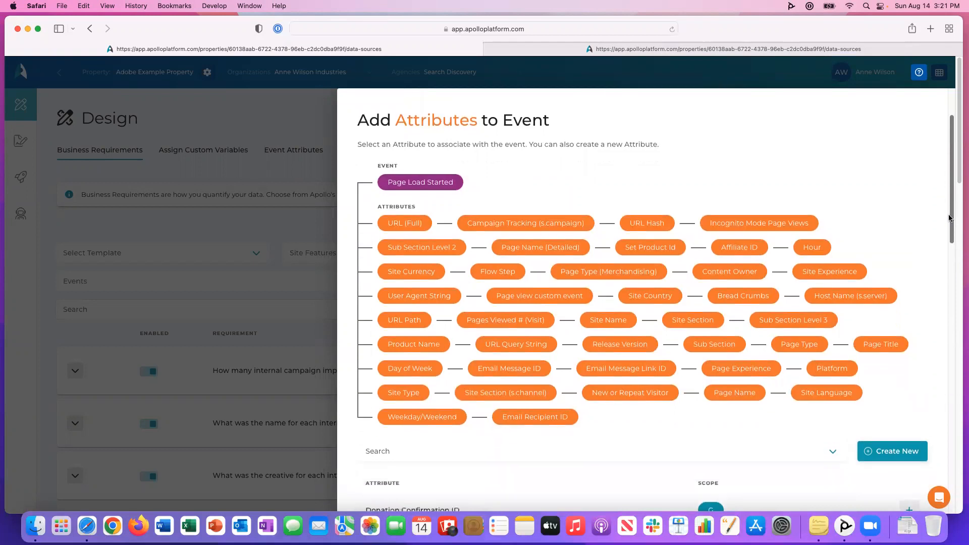
{"action": "left_click", "coordinate": [905, 453]}
{"action": "left_click", "coordinate": [581, 241]}
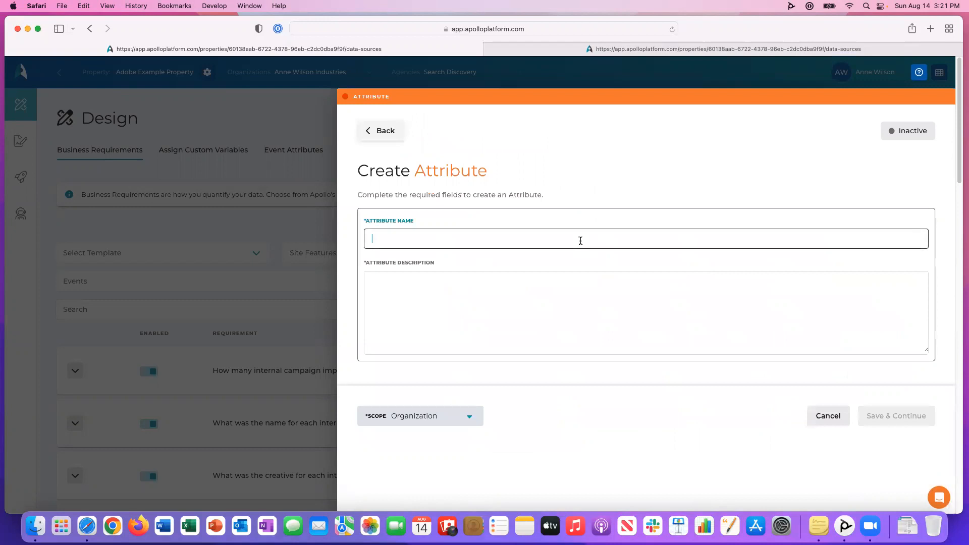
{"action": "type", "text": "Salesford"}
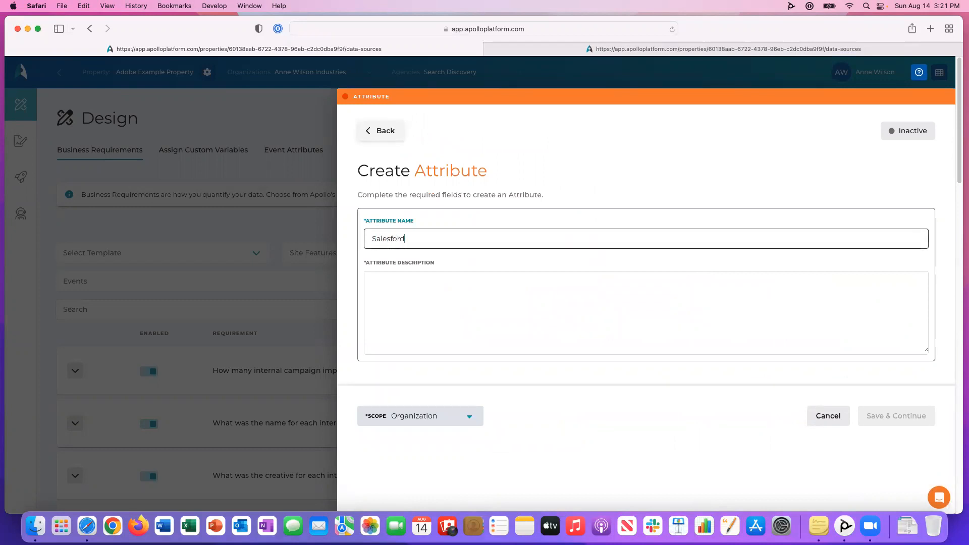
{"action": "key", "text": "BackSpace"}
{"action": "type", "text": "ce ID"}
Describe the attribute as "The Salesforce ID of the user" and save it to the event
{"action": "left_click", "coordinate": [530, 303]}
{"action": "type", "text": "The Salesforce "}
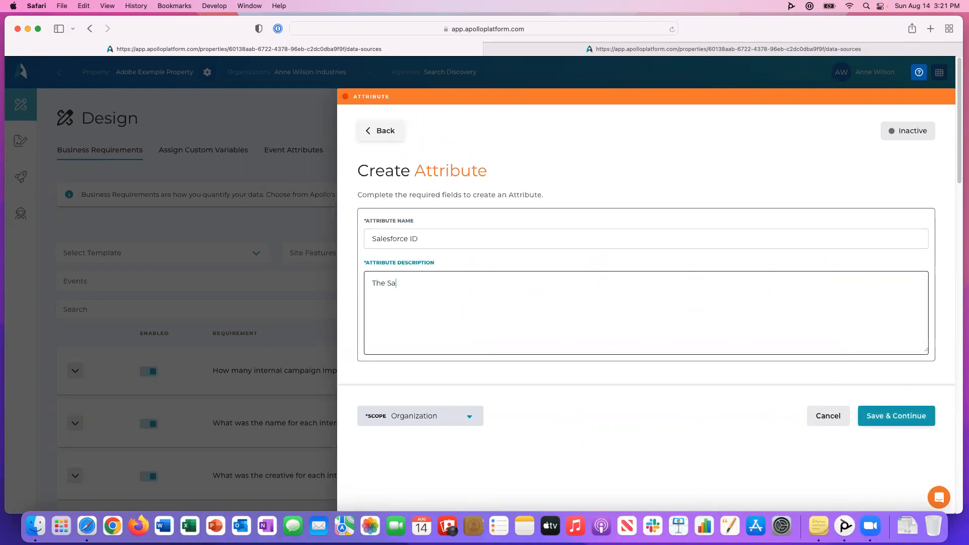
{"action": "type", "text": "ID of the user"}
{"action": "left_click", "coordinate": [897, 417]}
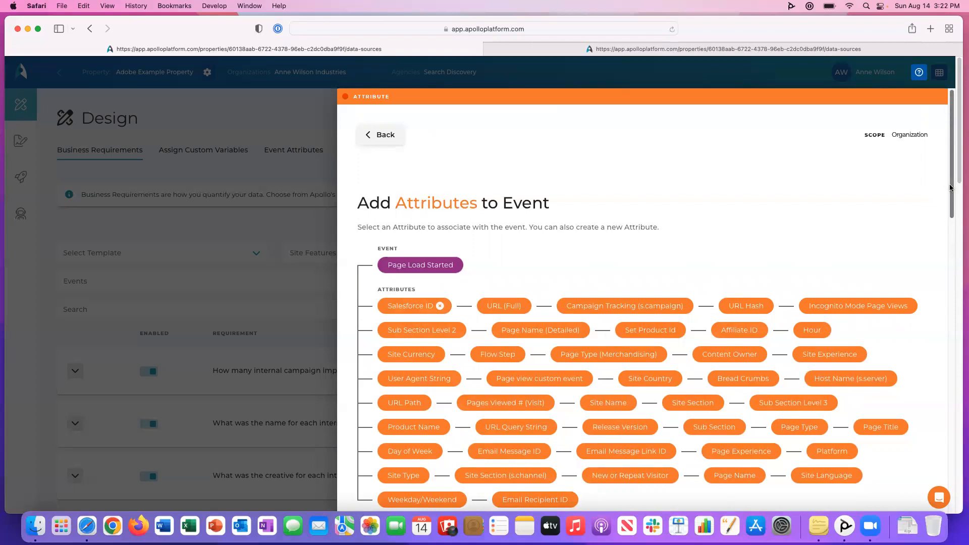
Save the Page Load Started - Salesforce ID event attribute and confirm the save
{"action": "left_click_drag", "start_coordinate": [951, 188], "coordinate": [947, 206]}
{"action": "scroll", "coordinate": [947, 206], "scroll_direction": "down", "scroll_amount": 20}
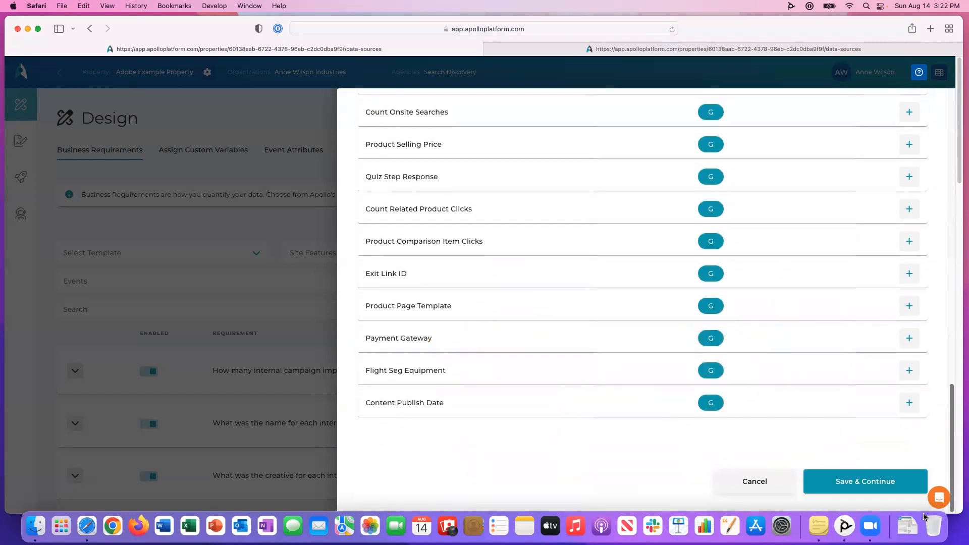
{"action": "left_click", "coordinate": [866, 482]}
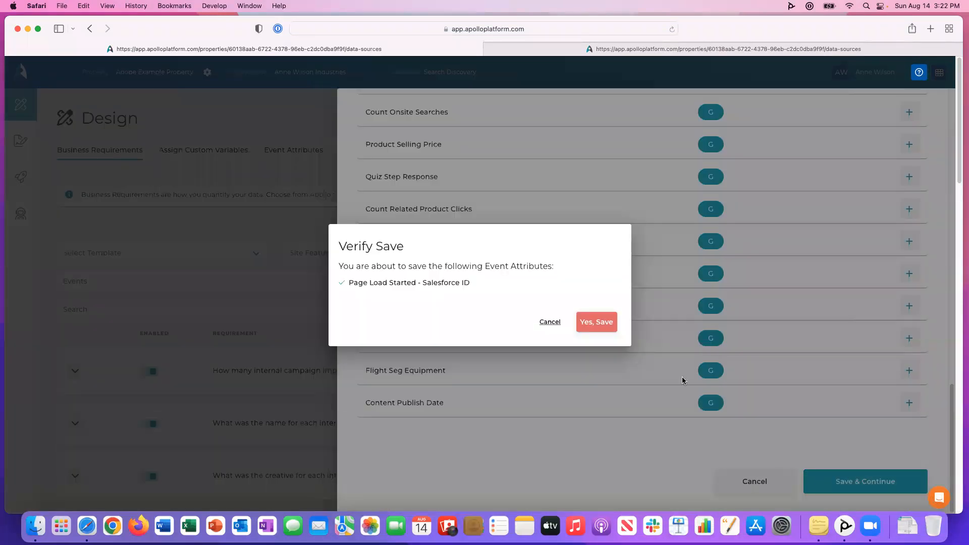
{"action": "left_click", "coordinate": [596, 322]}
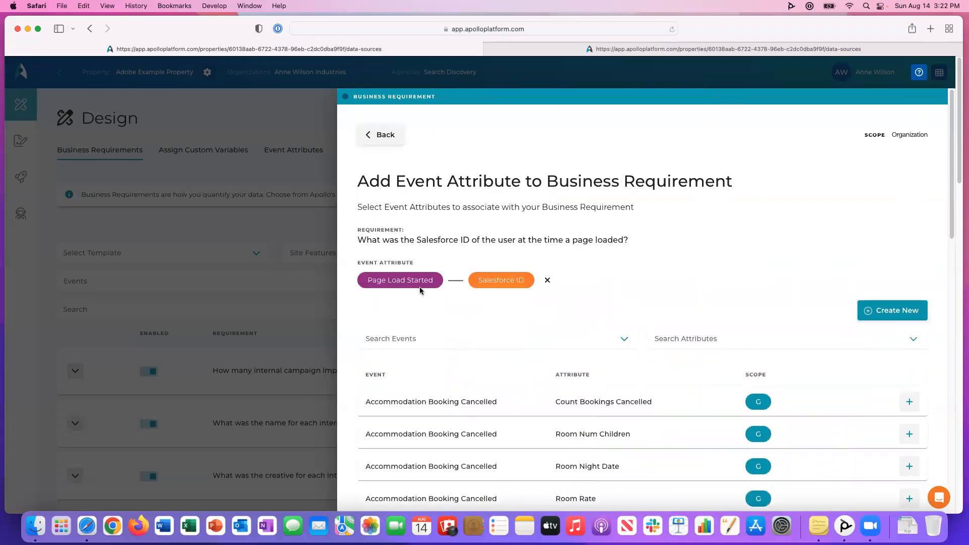
Continue with the selected event attribute and confirm the update to the business requirement
{"action": "left_click_drag", "start_coordinate": [951, 145], "coordinate": [919, 424]}
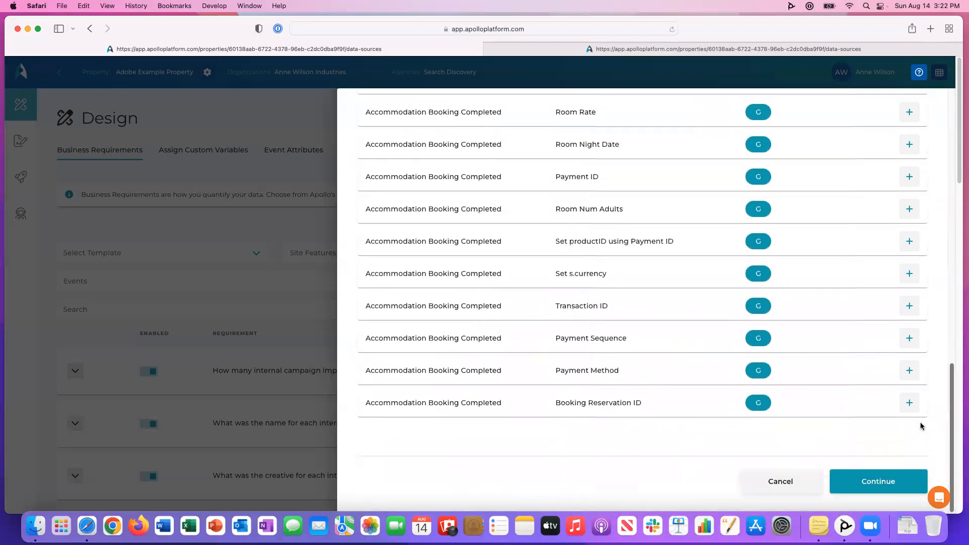
{"action": "left_click", "coordinate": [873, 480]}
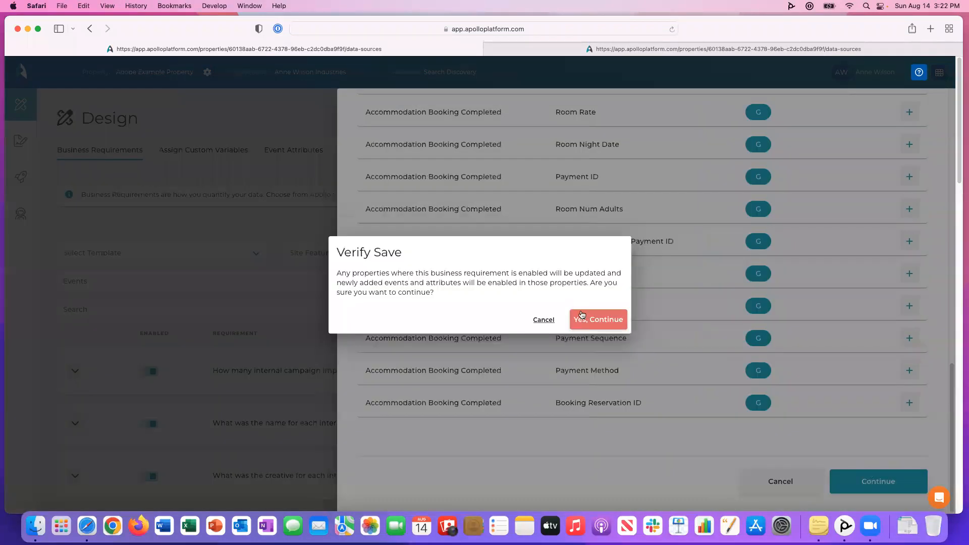
{"action": "left_click", "coordinate": [598, 320]}
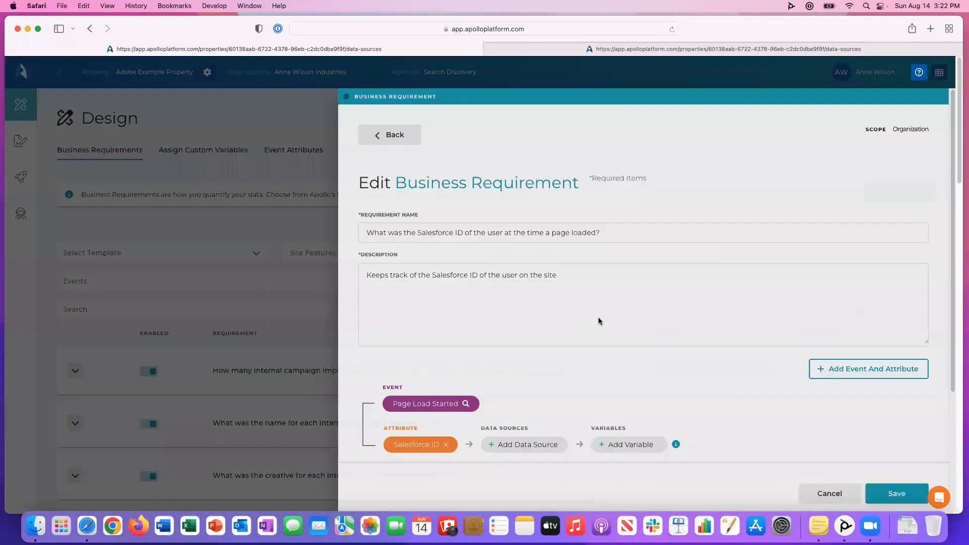
{"action": "scroll", "coordinate": [927, 242], "scroll_direction": "down", "scroll_amount": 4}
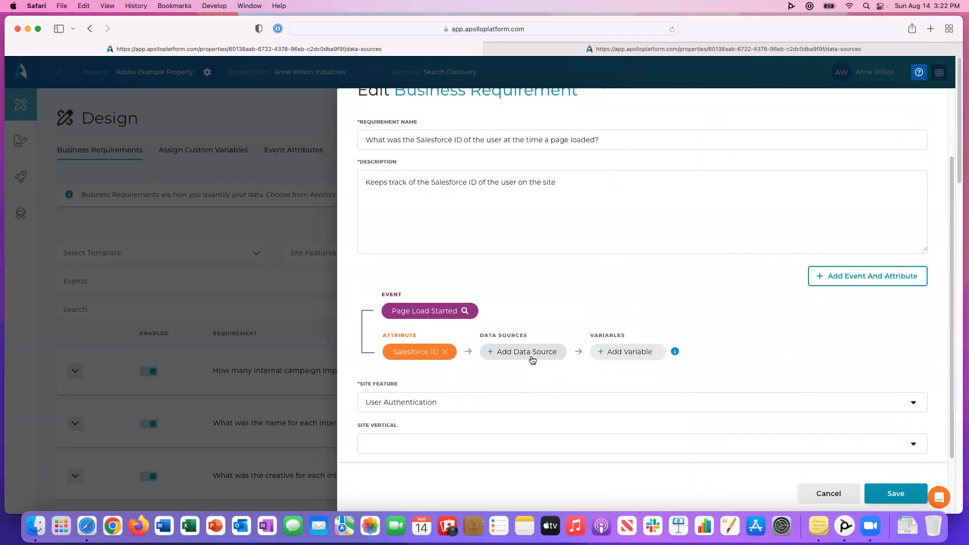
Create a new data source for the Salesforce ID attribute, named "Salesforce ID" and described as "The Salesforce ID of the user"
{"action": "left_click", "coordinate": [533, 358]}
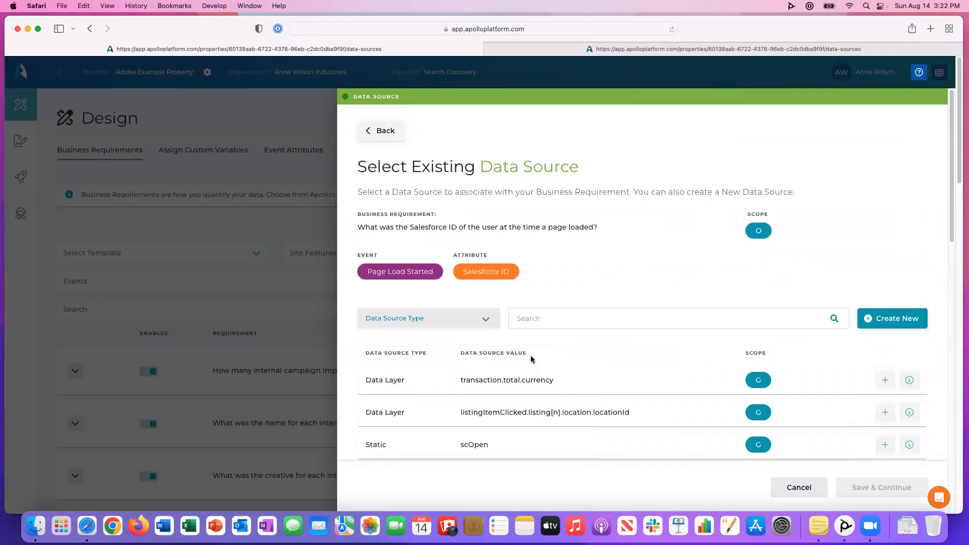
{"action": "left_click", "coordinate": [906, 319]}
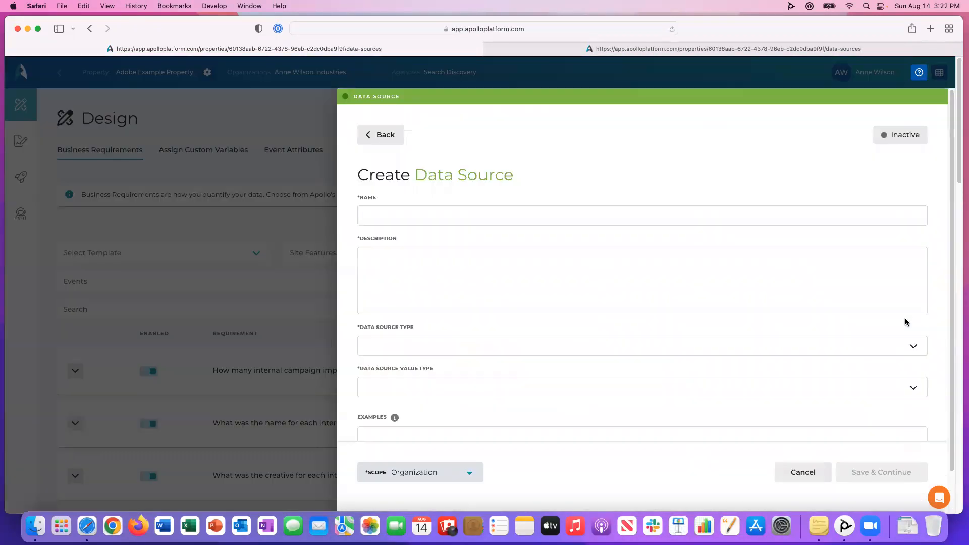
{"action": "left_click", "coordinate": [619, 217]}
{"action": "type", "text": "S"}
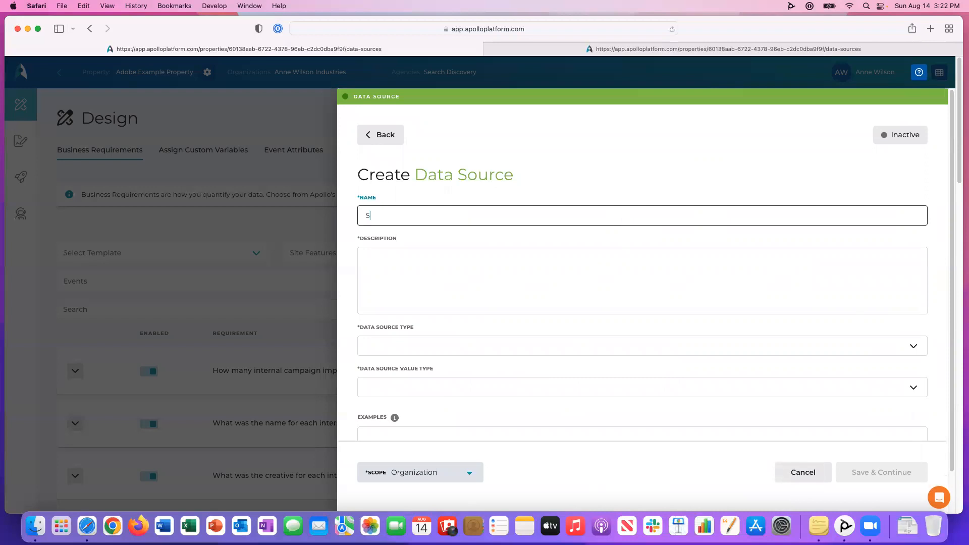
{"action": "type", "text": "alesforce ID"}
{"action": "left_click", "coordinate": [594, 275]}
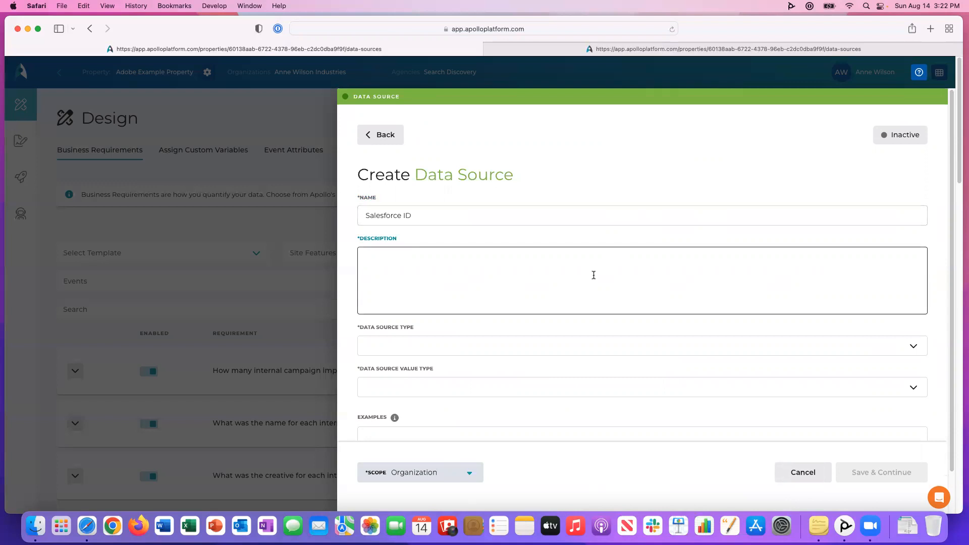
{"action": "type", "text": "The Salesforce ID of the user"}
Set the new data source's type to Data Layer
{"action": "left_click", "coordinate": [519, 354]}
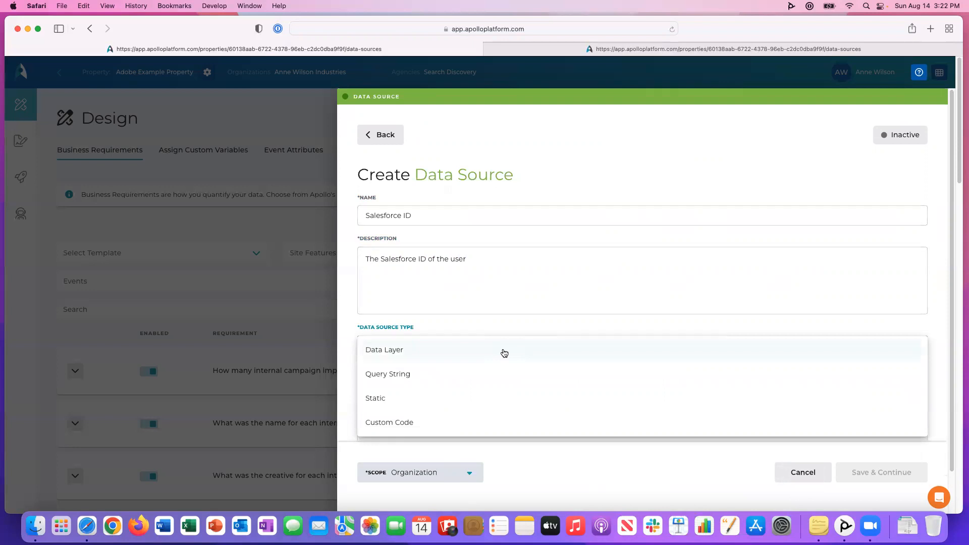
{"action": "left_click", "coordinate": [504, 351]}
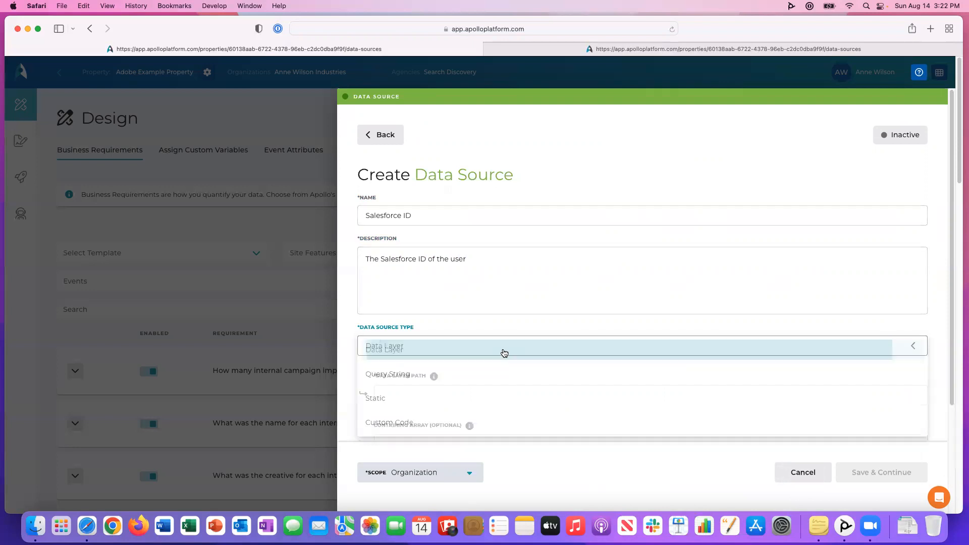
{"action": "left_click", "coordinate": [466, 395]}
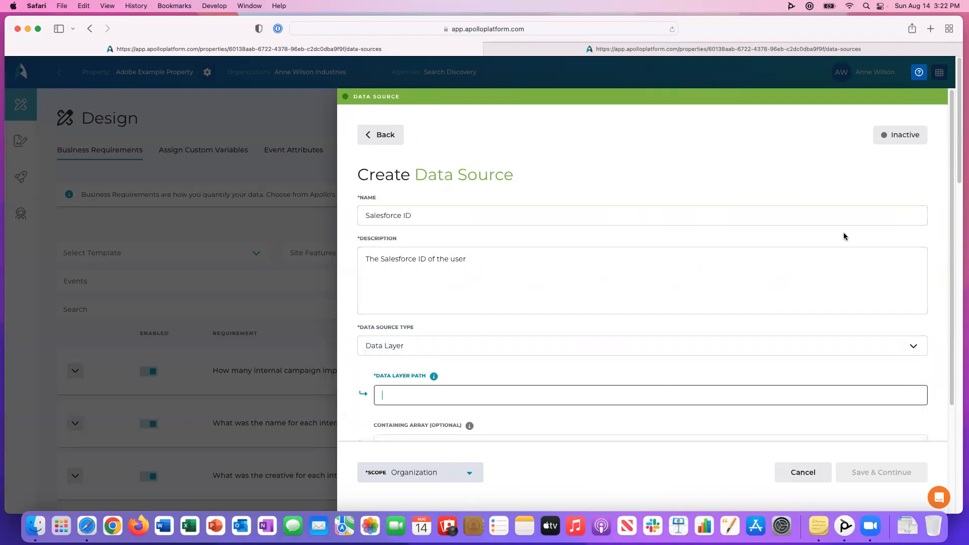
Check the user object in the property's existing data layer structure and set the data layer path to user.salesforceID
{"action": "left_click", "coordinate": [722, 47]}
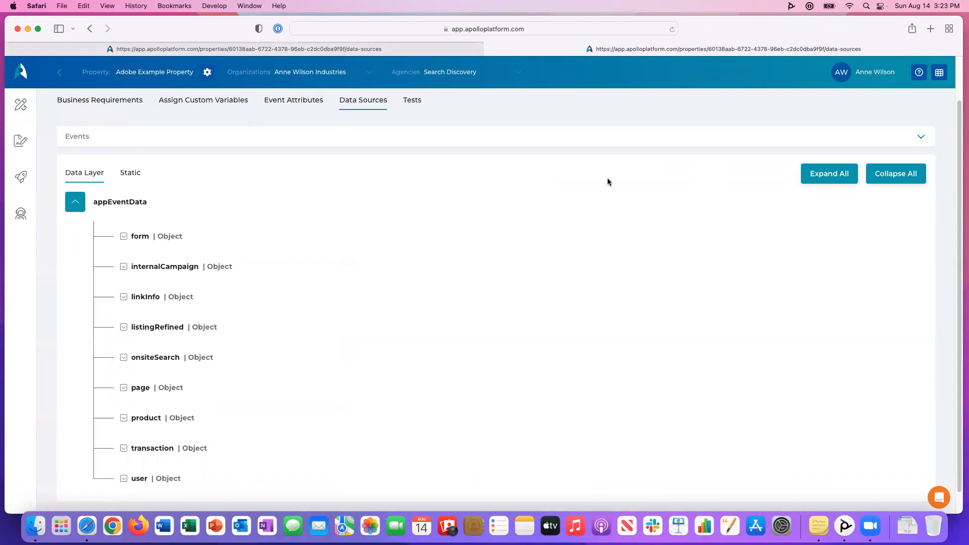
{"action": "scroll", "coordinate": [468, 417], "scroll_direction": "down", "scroll_amount": 1}
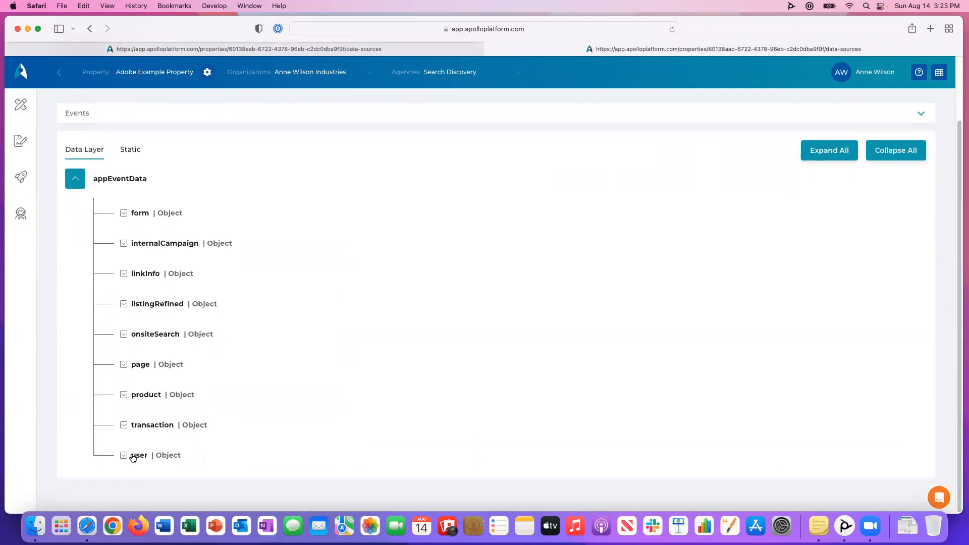
{"action": "left_click", "coordinate": [124, 455]}
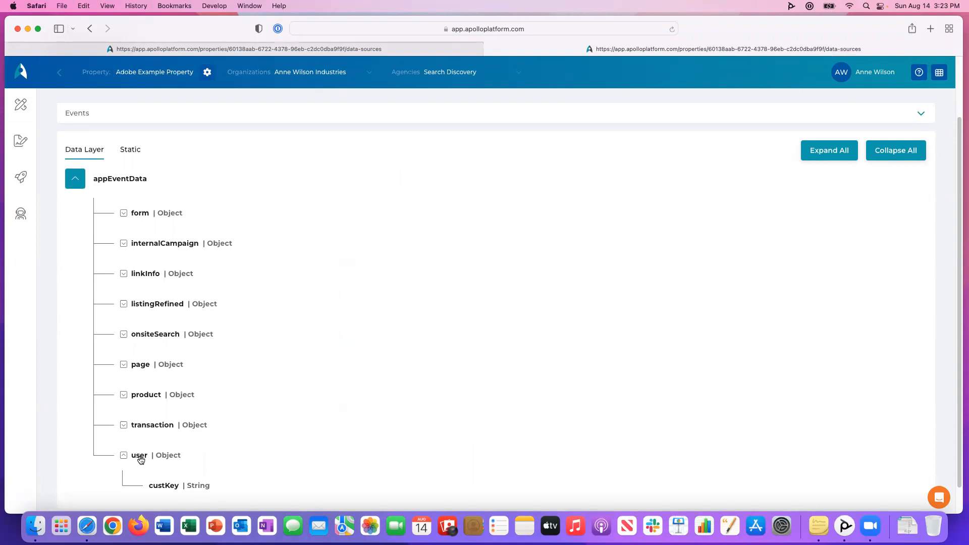
{"action": "left_click", "coordinate": [300, 52]}
{"action": "left_click", "coordinate": [590, 50]}
{"action": "left_click", "coordinate": [310, 45]}
{"action": "type", "text": "user.salesforceID"}
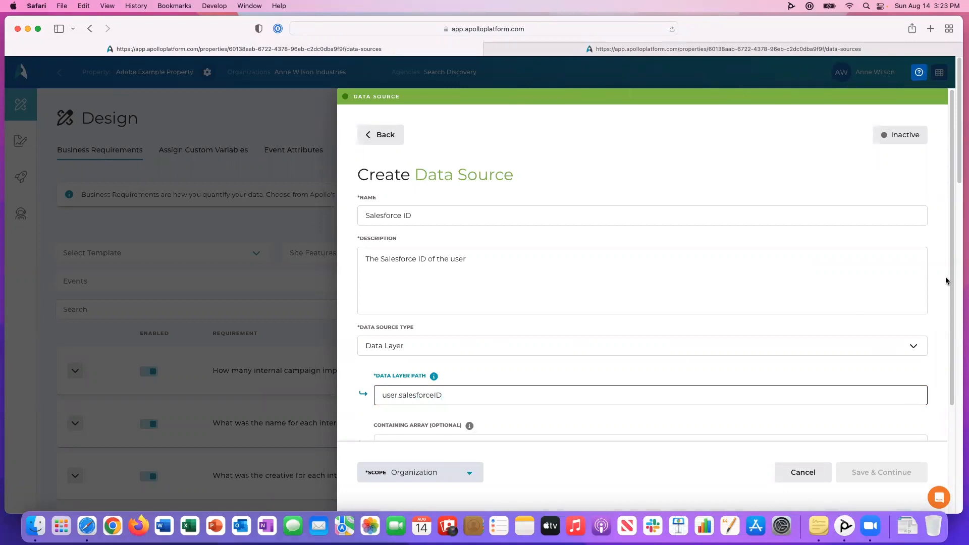
Check the help for the optional containing array and set the data source value type to string
{"action": "left_click_drag", "start_coordinate": [949, 278], "coordinate": [934, 364]}
{"action": "left_click", "coordinate": [778, 320]}
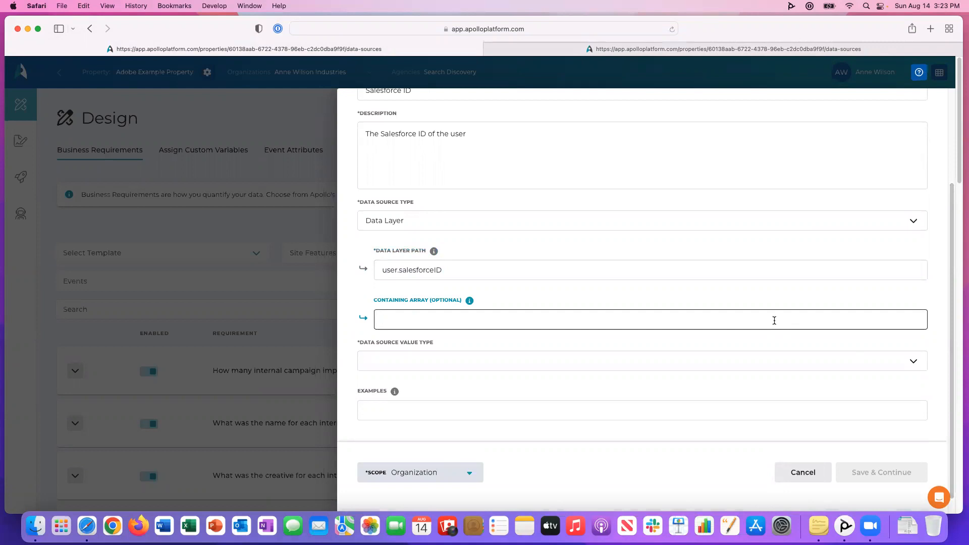
{"action": "mouse_move", "coordinate": [469, 301]}
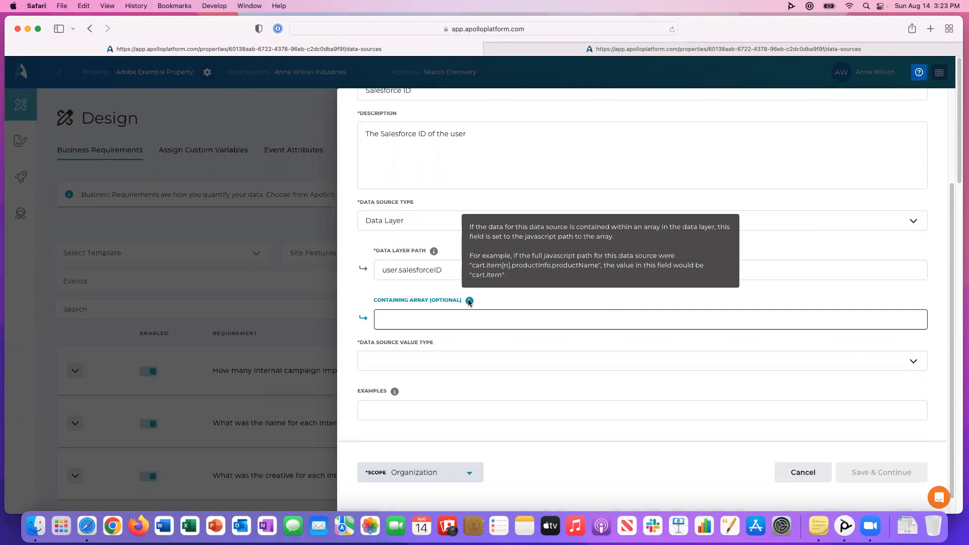
{"action": "mouse_move", "coordinate": [435, 253]}
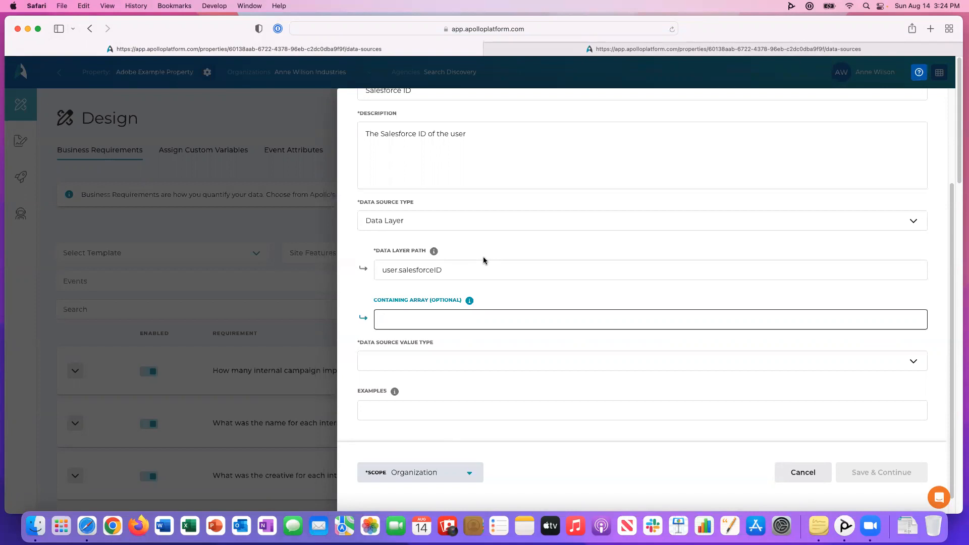
{"action": "left_click", "coordinate": [458, 268]}
{"action": "left_click", "coordinate": [474, 245]}
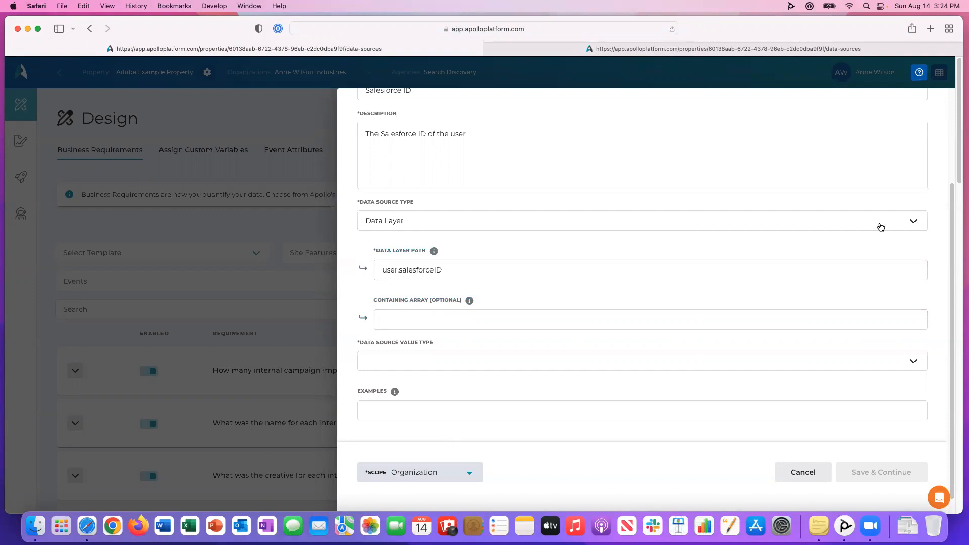
{"action": "scroll", "coordinate": [951, 273], "scroll_direction": "down", "scroll_amount": 1}
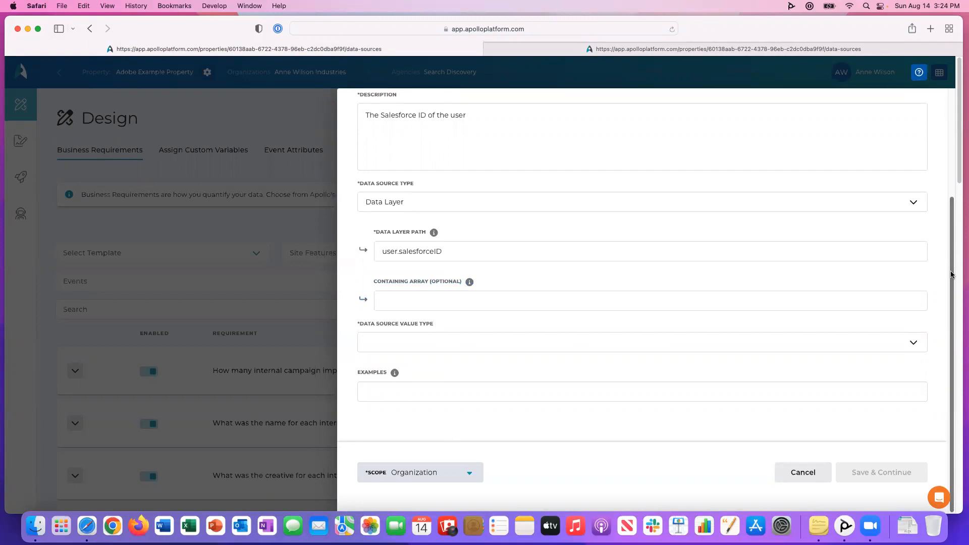
{"action": "left_click", "coordinate": [915, 348]}
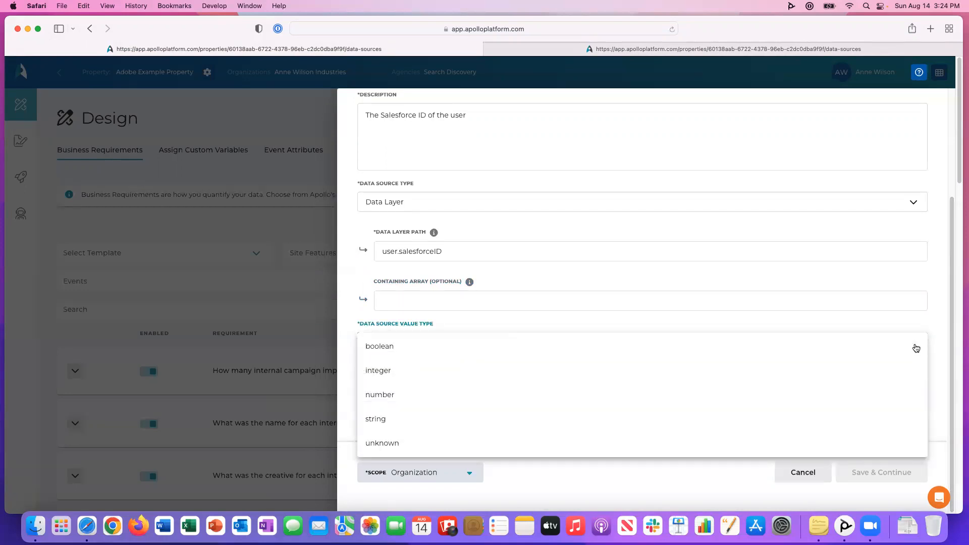
{"action": "left_click", "coordinate": [546, 417]}
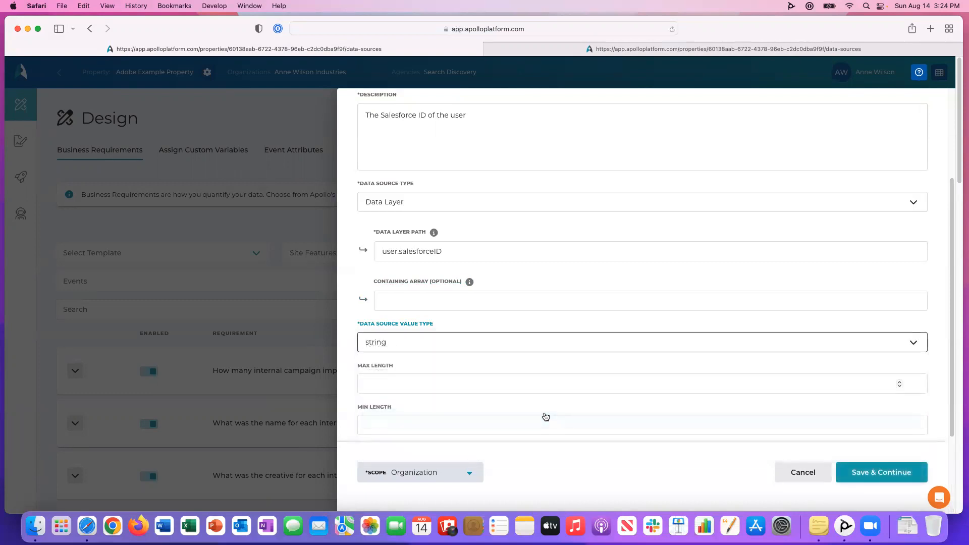
Add a sample Salesforce ID as the example value, then save the data source and attach it to the business requirement
{"action": "left_click_drag", "start_coordinate": [952, 289], "coordinate": [950, 358]}
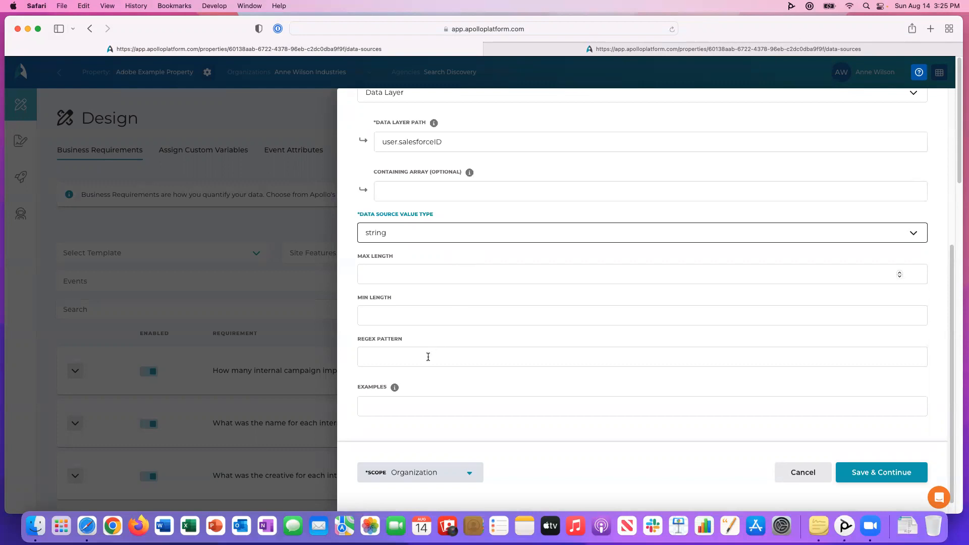
{"action": "left_click", "coordinate": [406, 270]}
{"action": "left_click", "coordinate": [402, 318]}
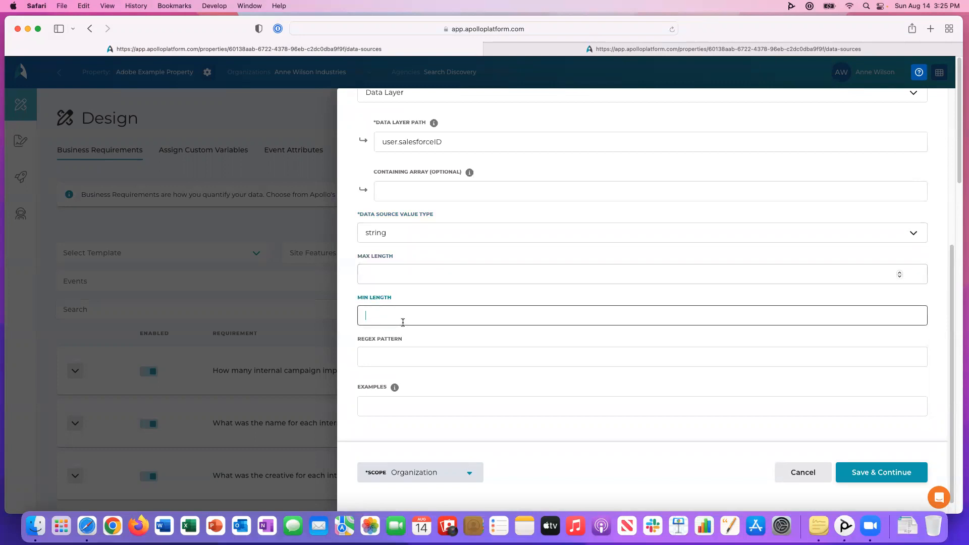
{"action": "left_click", "coordinate": [401, 362]}
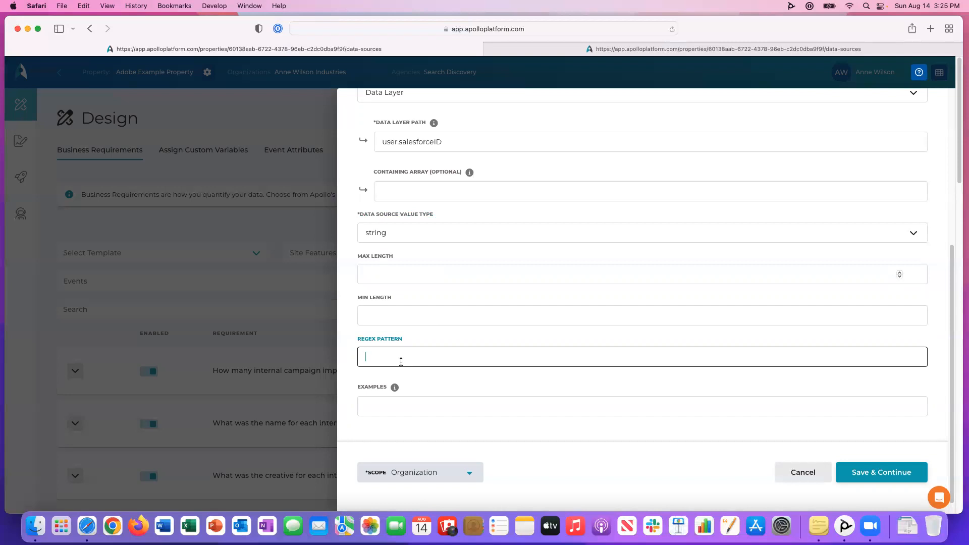
{"action": "left_click", "coordinate": [419, 377]}
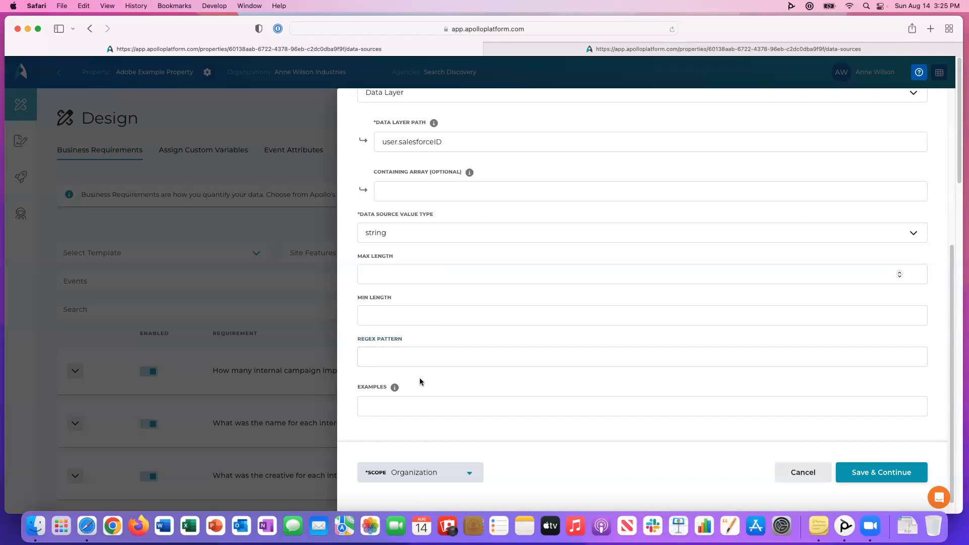
{"action": "left_click", "coordinate": [422, 408]}
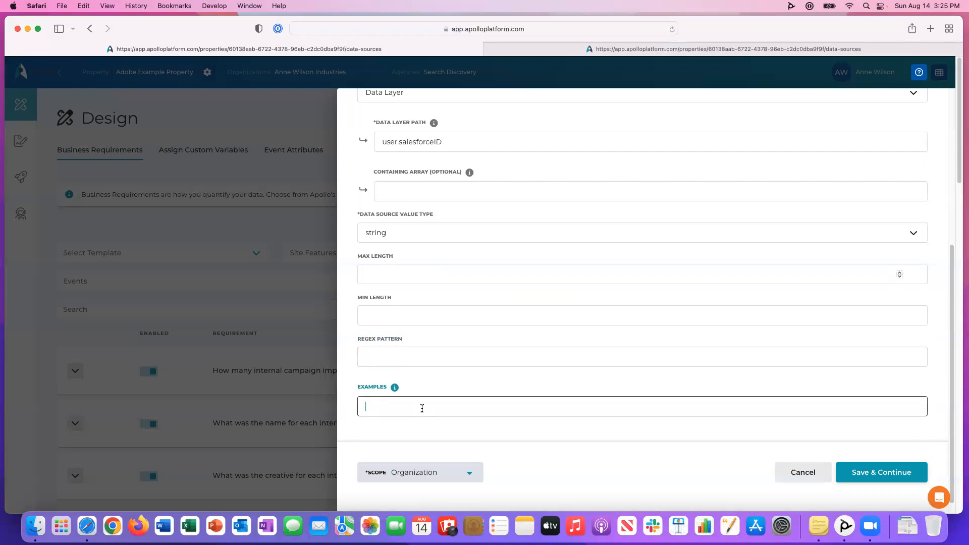
{"action": "type", "text": "123456"}
{"action": "left_click", "coordinate": [893, 478]}
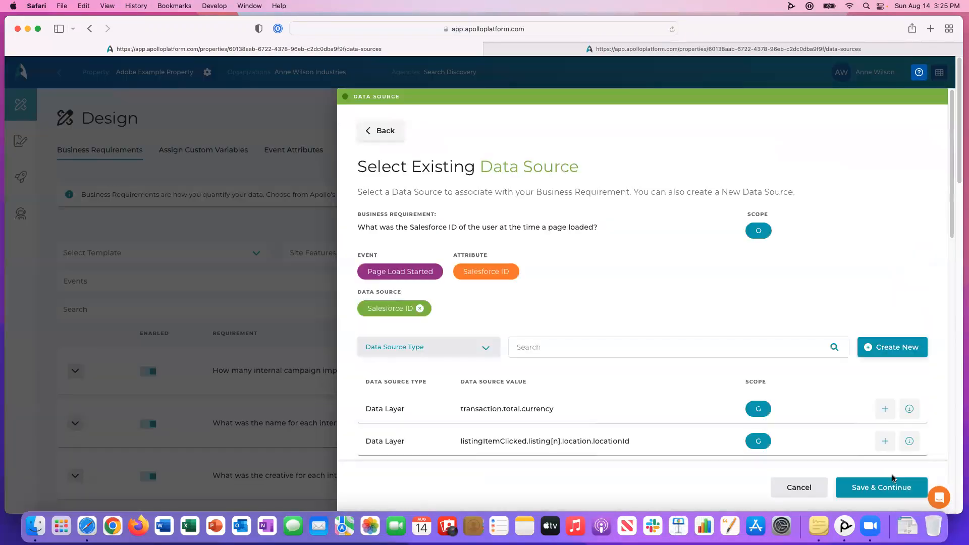
{"action": "left_click", "coordinate": [891, 481]}
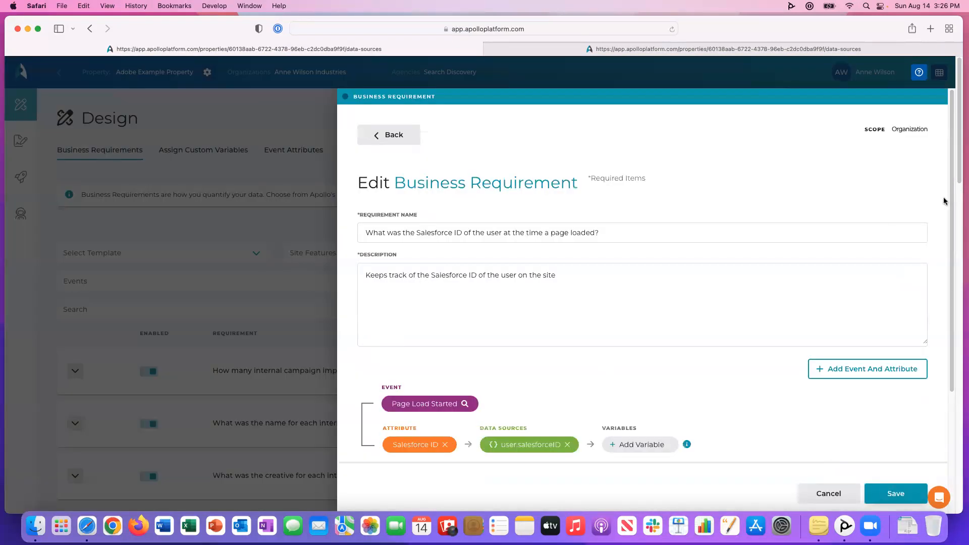
Start a new variable for the user.salesforceID data source and name it "Salesforce ID"
{"action": "scroll", "coordinate": [944, 212], "scroll_direction": "down", "scroll_amount": 3}
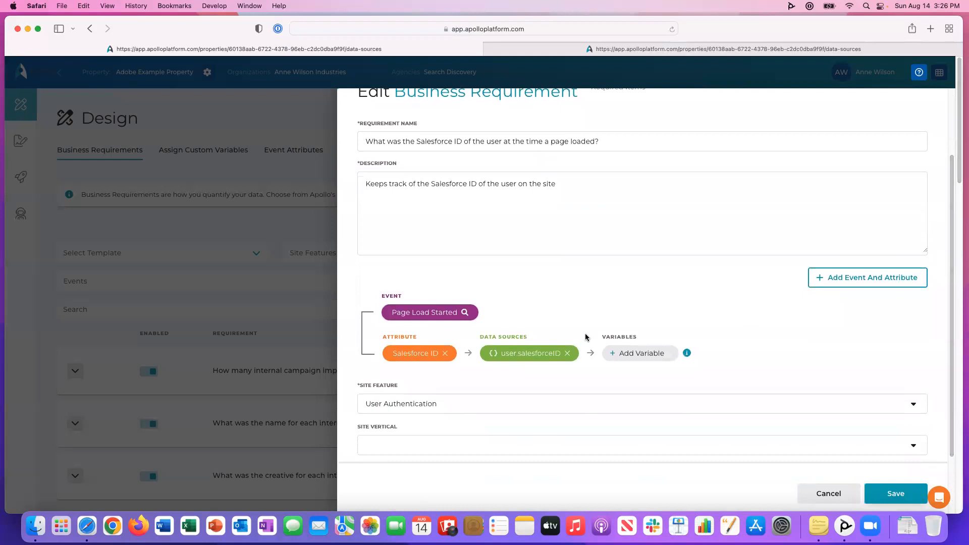
{"action": "left_click", "coordinate": [634, 355]}
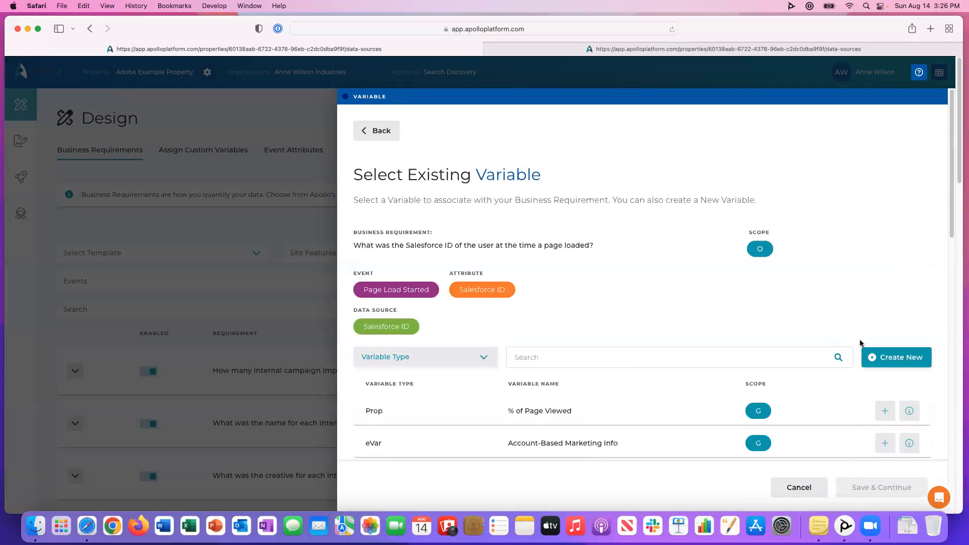
{"action": "left_click", "coordinate": [889, 353]}
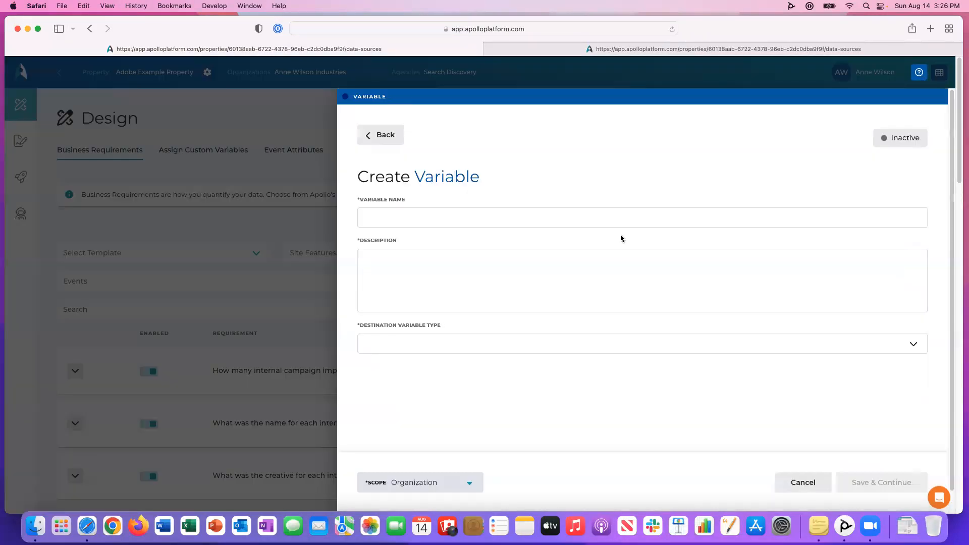
{"action": "left_click", "coordinate": [573, 227]}
{"action": "type", "text": "Sa"}
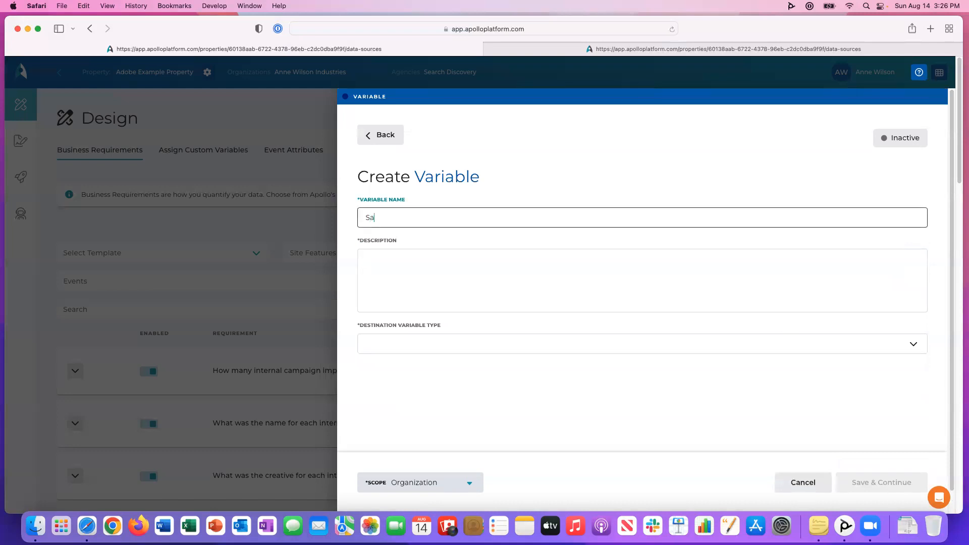
{"action": "type", "text": "lesforce ID"}
Describe the variable as "The Salesforce ID of the user on the page"
{"action": "left_click", "coordinate": [538, 288]}
{"action": "type", "text": "The SAles"}
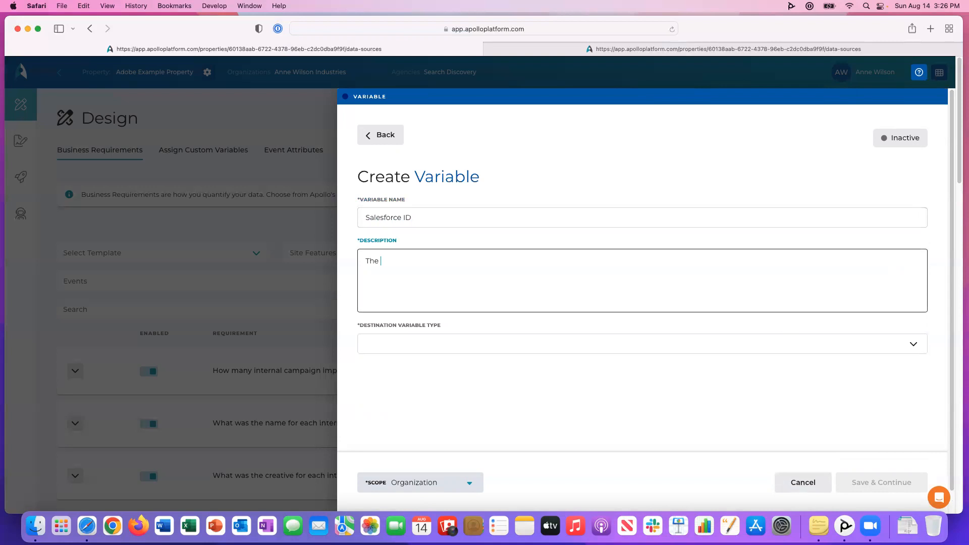
{"action": "key", "text": "BackSpace"}
{"action": "key", "text": "BackSpace"}
{"action": "key", "text": "BackSpace"}
{"action": "key", "text": "BackSpace"}
{"action": "type", "text": "alesforce ID of the user on the page"}
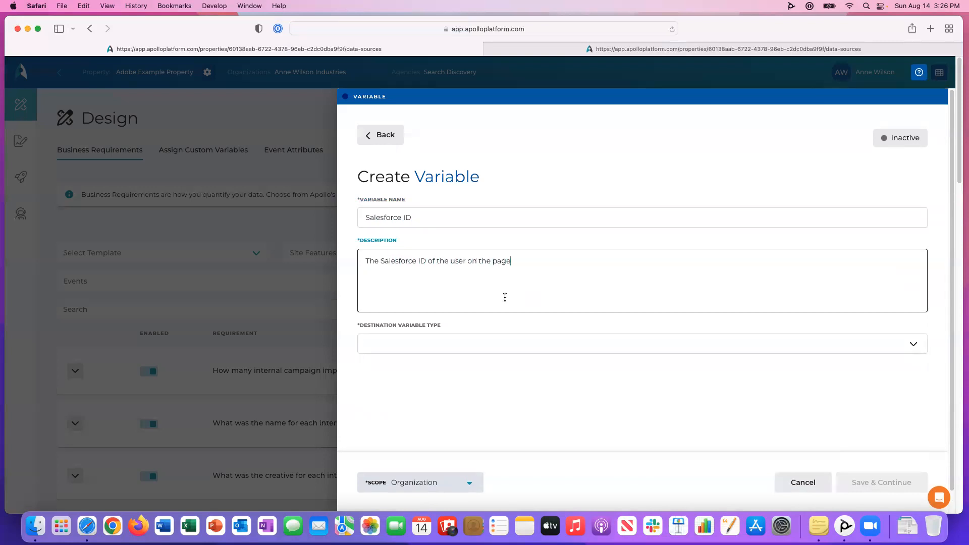
Set the variable's destination variable type to eVar
{"action": "left_click", "coordinate": [490, 343]}
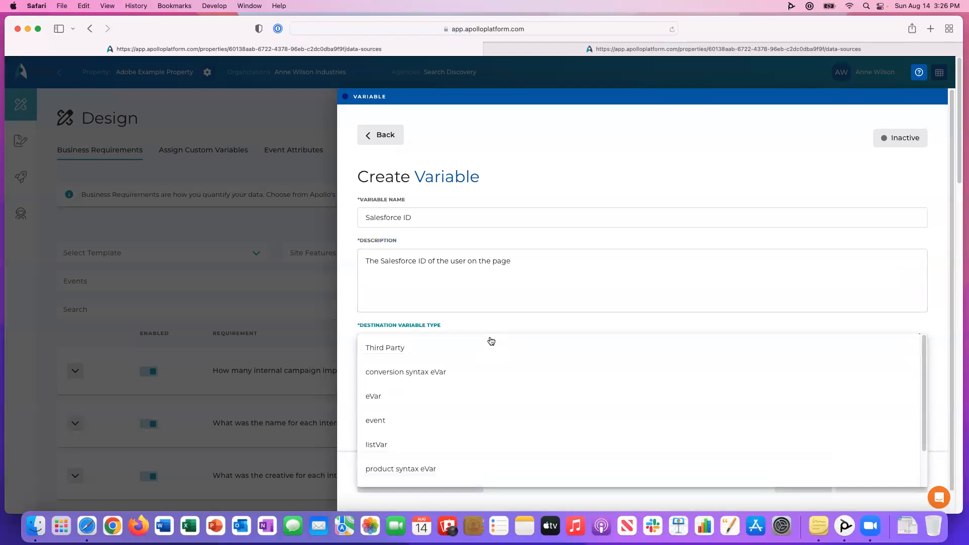
{"action": "left_click_drag", "start_coordinate": [925, 342], "coordinate": [918, 364]}
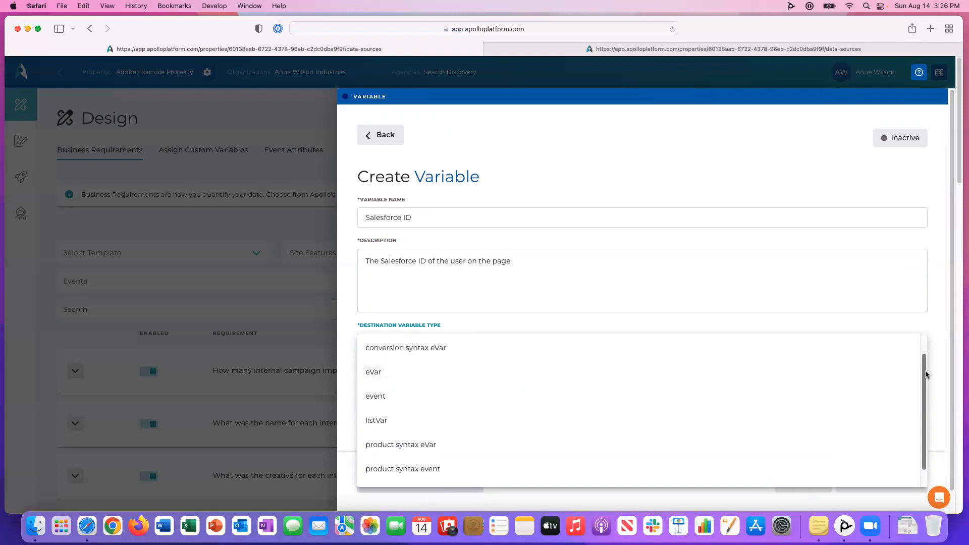
{"action": "left_click_drag", "start_coordinate": [925, 370], "coordinate": [922, 345]}
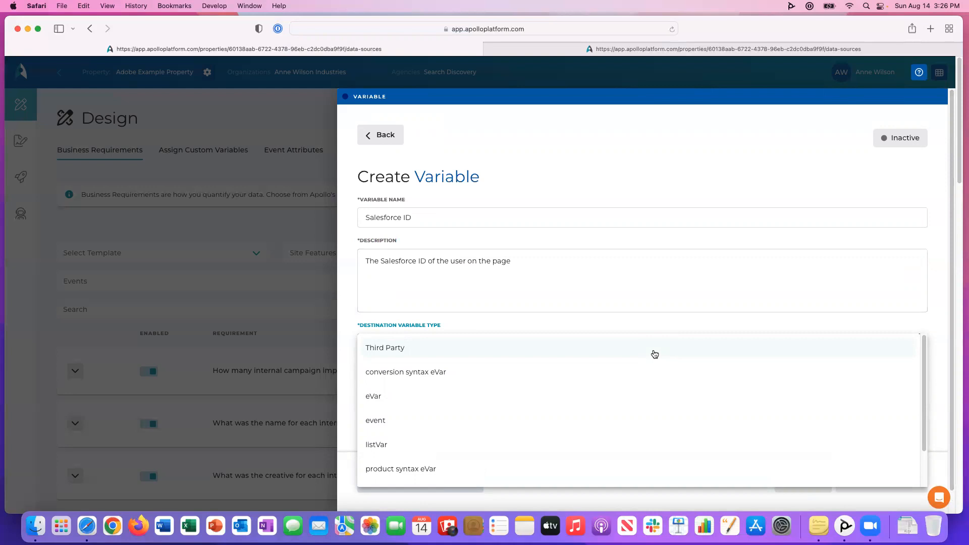
{"action": "left_click", "coordinate": [551, 396]}
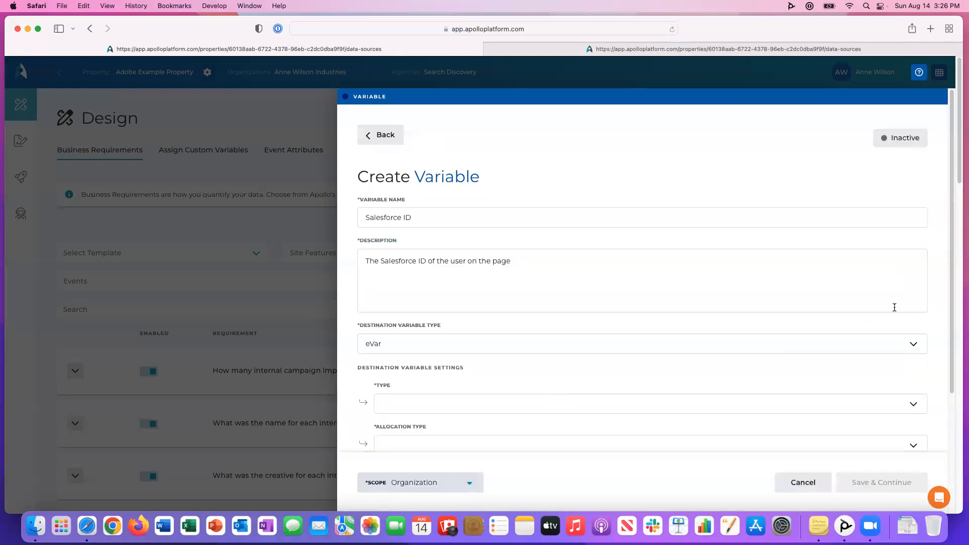
Configure the eVar settings with type Text String, allocation type Most Recent Last and expiration type Visit
{"action": "scroll", "coordinate": [822, 325], "scroll_direction": "down", "scroll_amount": 3}
{"action": "left_click", "coordinate": [726, 312]}
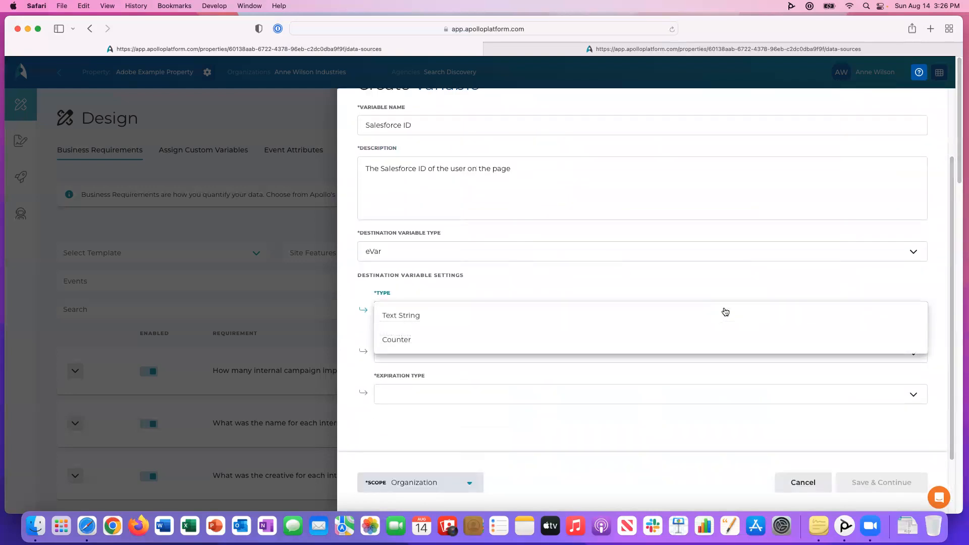
{"action": "left_click", "coordinate": [698, 320]}
{"action": "left_click", "coordinate": [662, 349]}
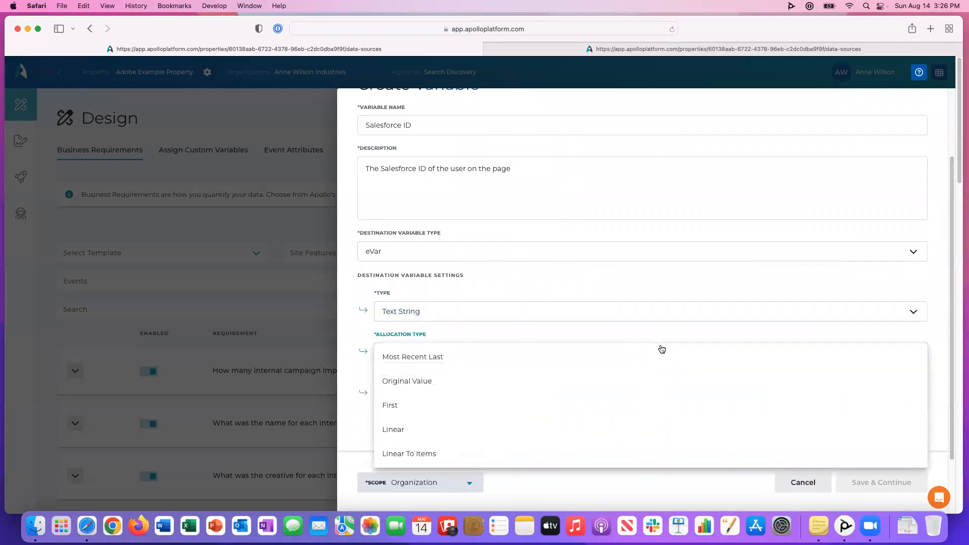
{"action": "left_click", "coordinate": [641, 359]}
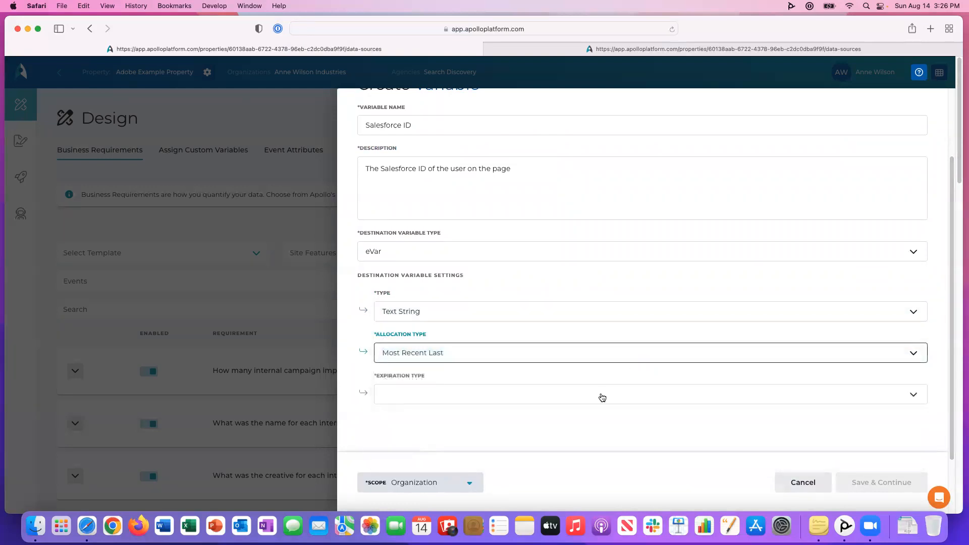
{"action": "left_click", "coordinate": [602, 397]}
{"action": "left_click", "coordinate": [591, 401]}
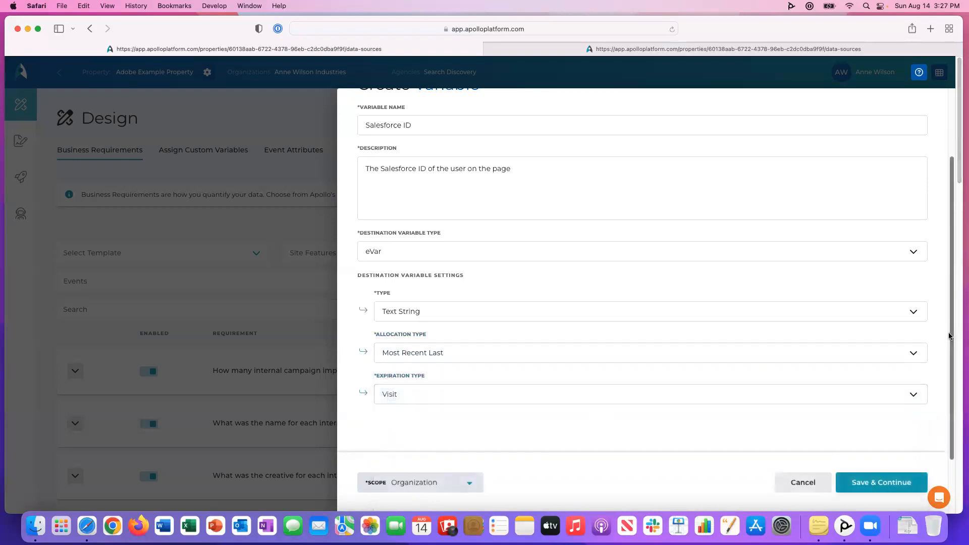
Save the new Salesforce ID variable and attach it to the business requirement
{"action": "scroll", "coordinate": [951, 337], "scroll_direction": "up", "scroll_amount": 2}
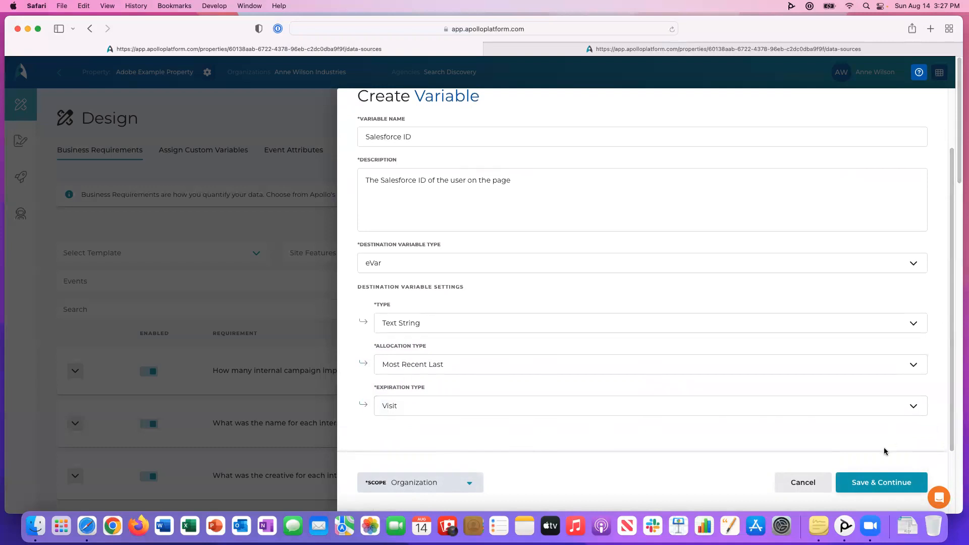
{"action": "left_click", "coordinate": [877, 484]}
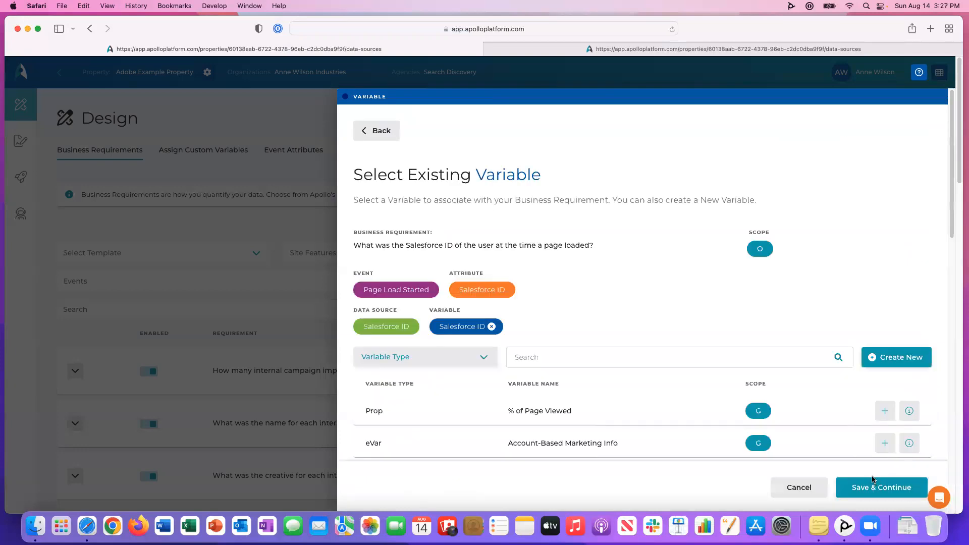
{"action": "left_click", "coordinate": [872, 487]}
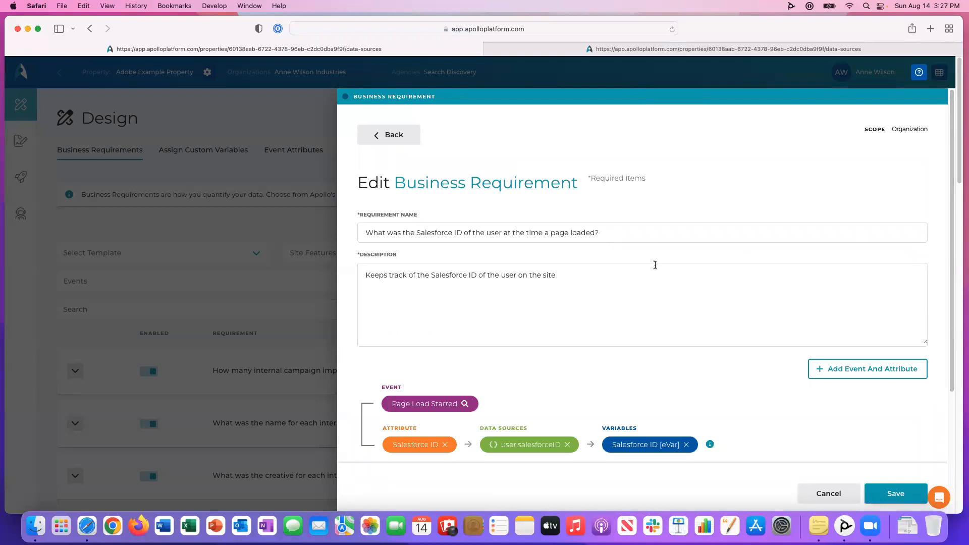
Save the Salesforce ID business requirement, check its completion status option without marking it complete, and exit its details
{"action": "scroll", "coordinate": [943, 288], "scroll_direction": "down", "scroll_amount": 1}
{"action": "scroll", "coordinate": [943, 288], "scroll_direction": "down", "scroll_amount": 5}
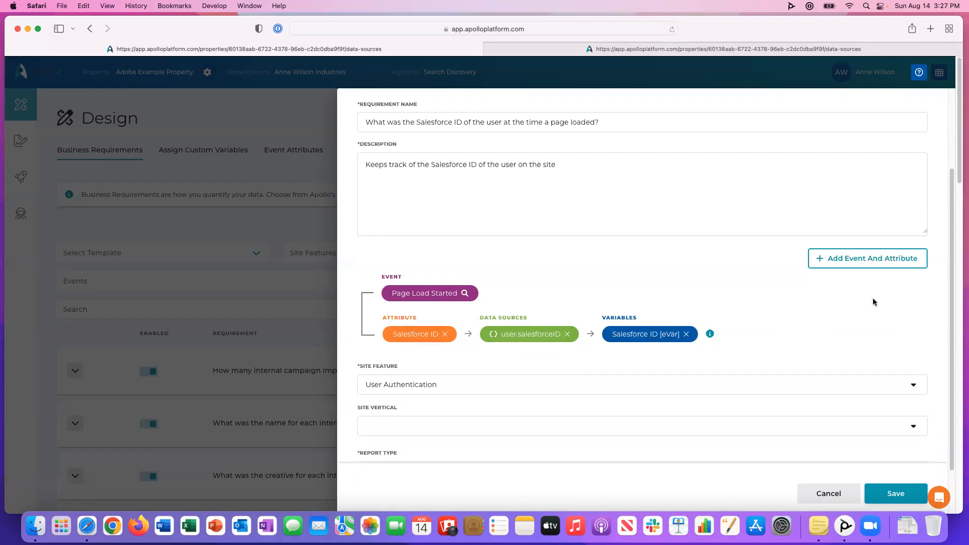
{"action": "scroll", "coordinate": [945, 364], "scroll_direction": "down", "scroll_amount": 3}
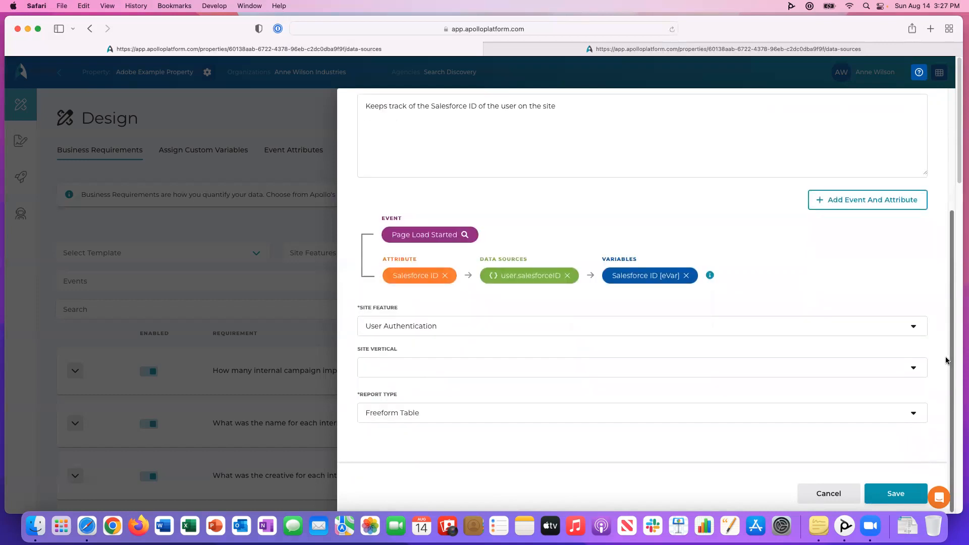
{"action": "left_click_drag", "start_coordinate": [951, 362], "coordinate": [953, 227]}
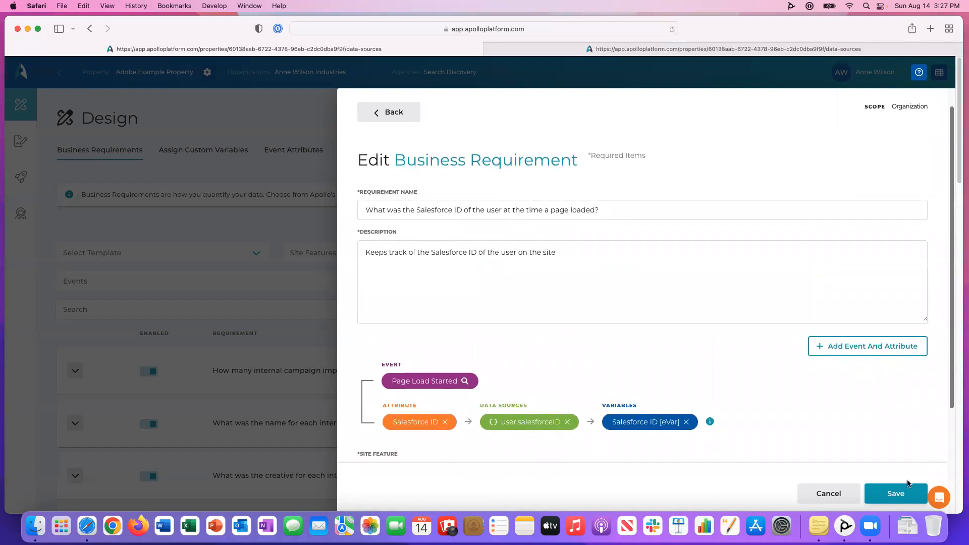
{"action": "left_click", "coordinate": [907, 494]}
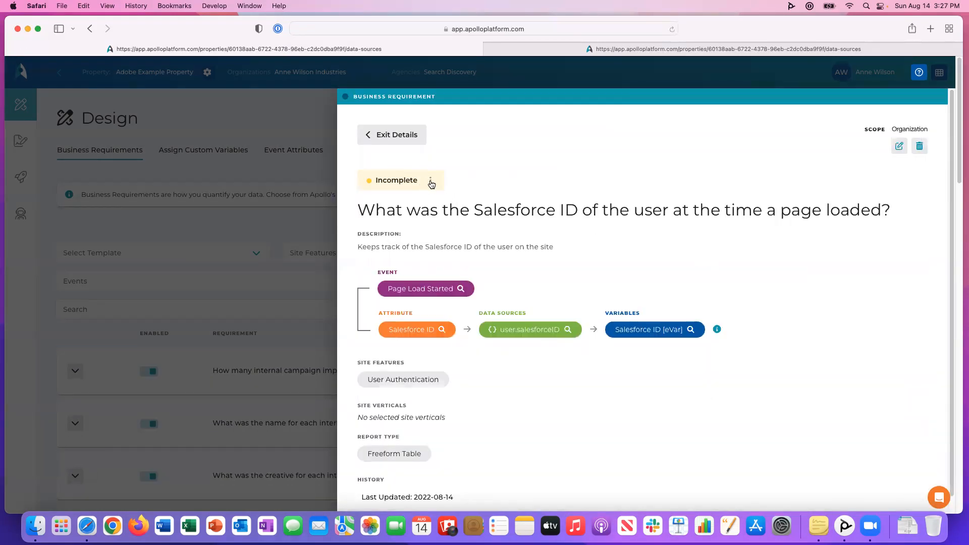
{"action": "left_click", "coordinate": [431, 182]}
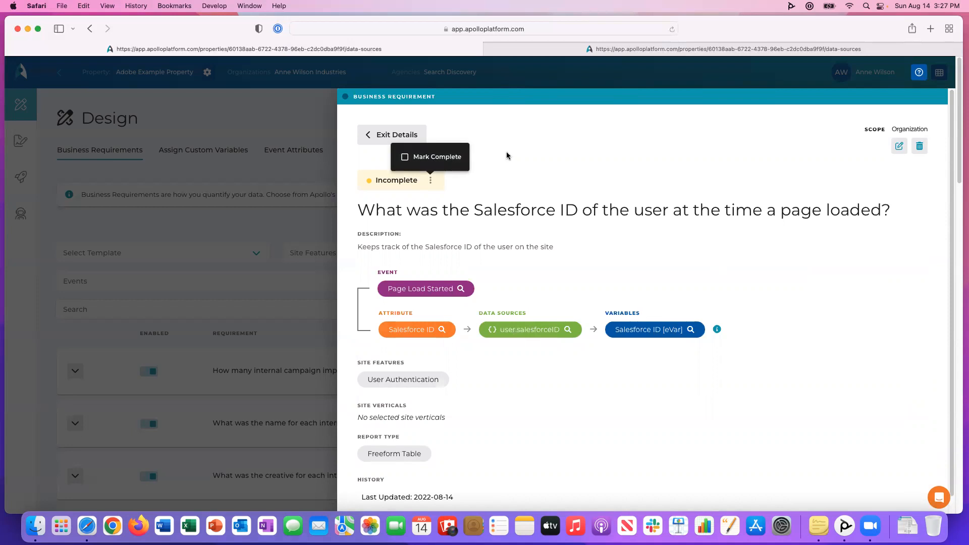
{"action": "left_click", "coordinate": [389, 133]}
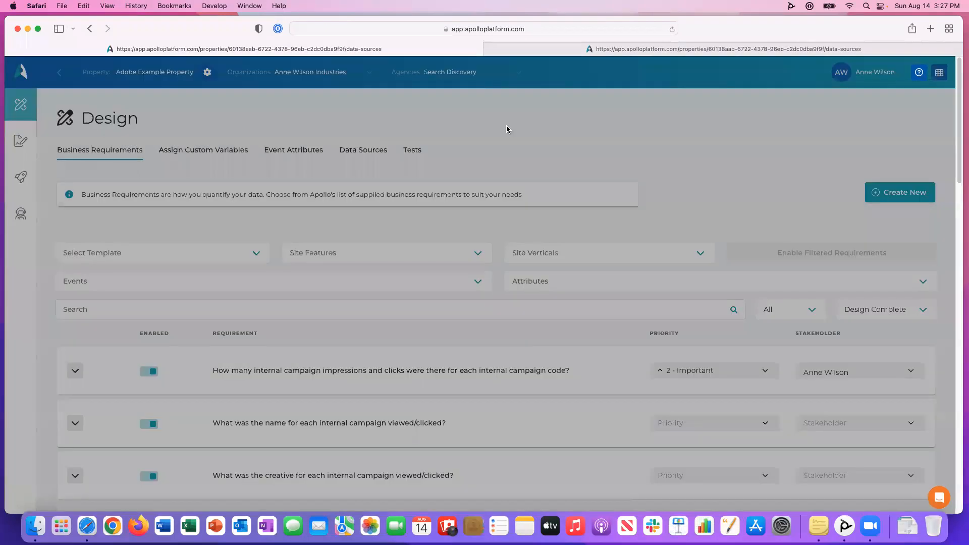
Filter the business requirements list to Design Incomplete and find the Salesforce ID requirement
{"action": "left_click", "coordinate": [890, 312]}
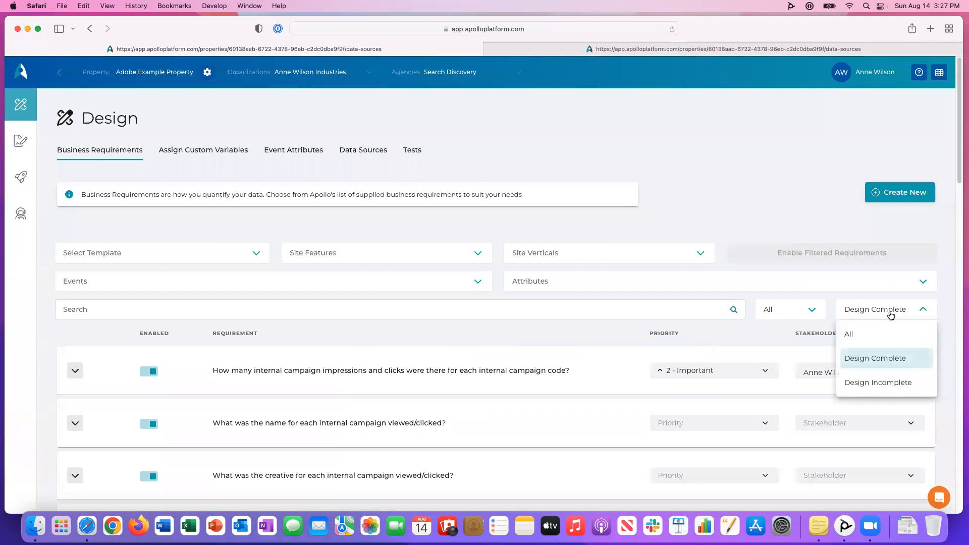
{"action": "left_click", "coordinate": [875, 384]}
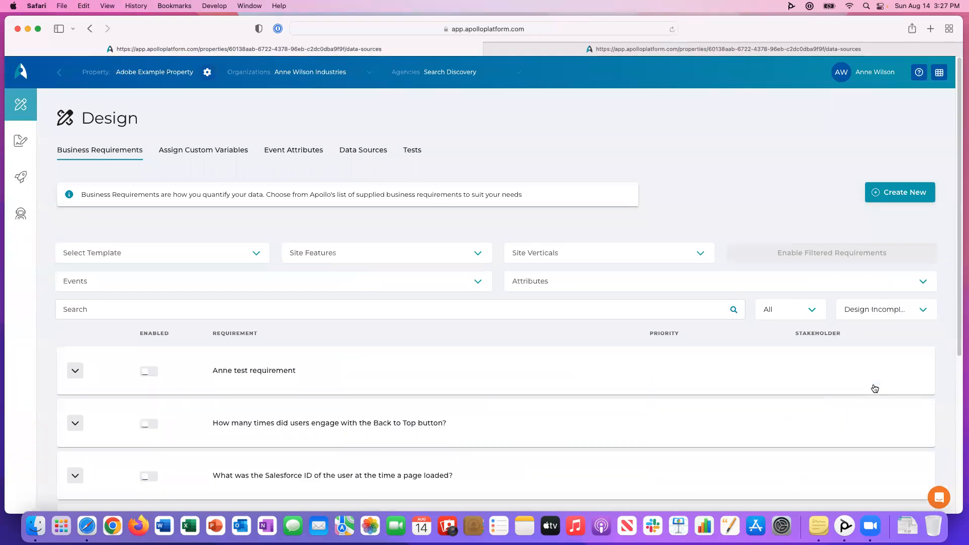
{"action": "scroll", "coordinate": [960, 284], "scroll_direction": "down", "scroll_amount": 4}
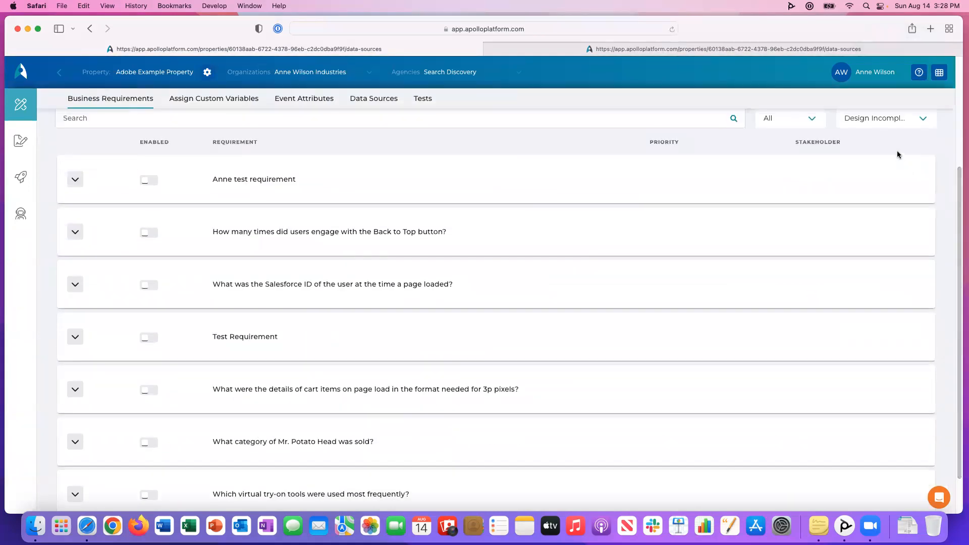
{"action": "scroll", "coordinate": [949, 253], "scroll_direction": "down", "scroll_amount": 1}
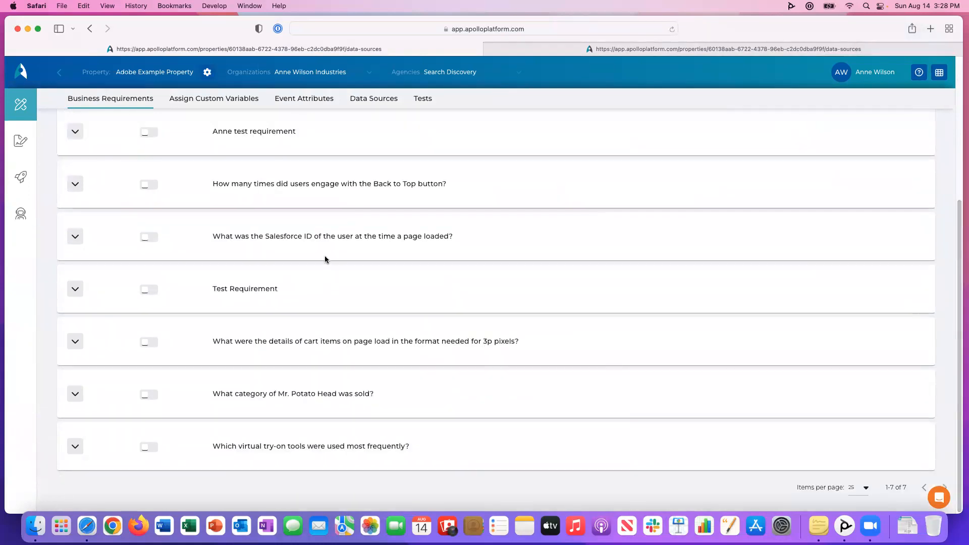
Expand the requirement "What was the Salesforce ID of the user at the time a page loaded?", view its full details and exit them
{"action": "left_click", "coordinate": [76, 241]}
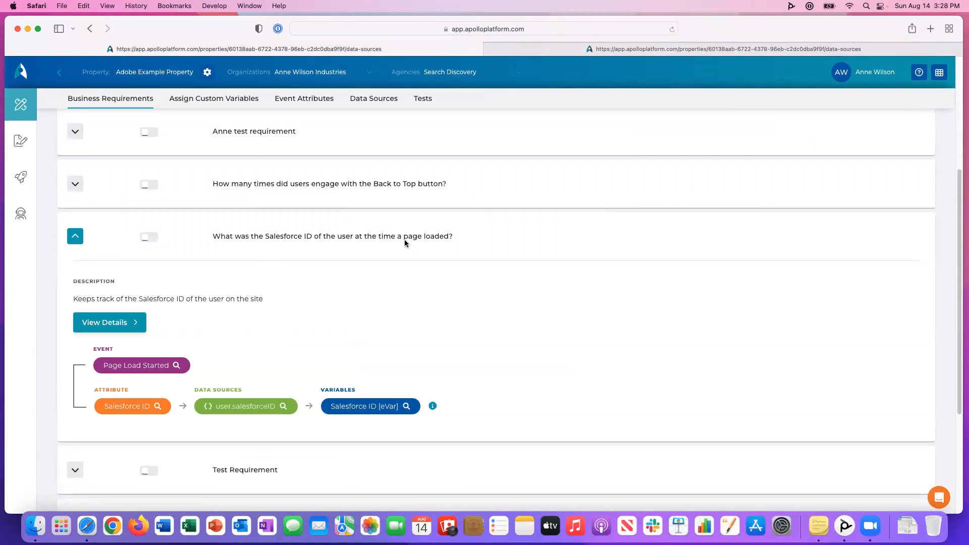
{"action": "left_click", "coordinate": [94, 328]}
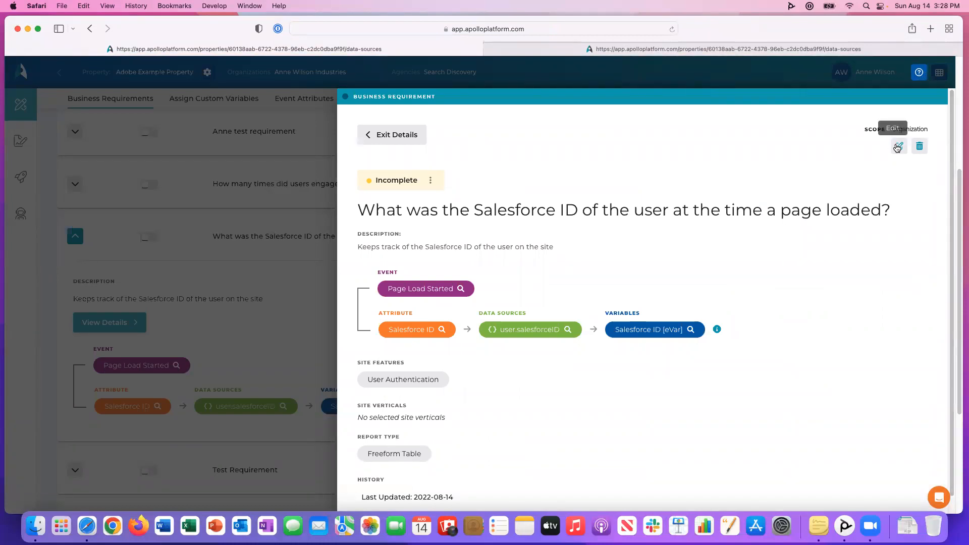
{"action": "left_click", "coordinate": [397, 140]}
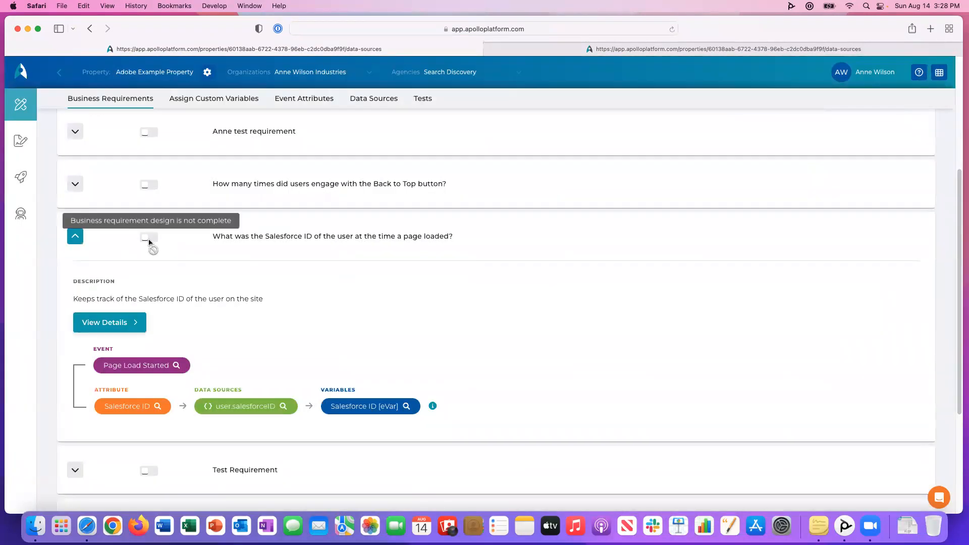